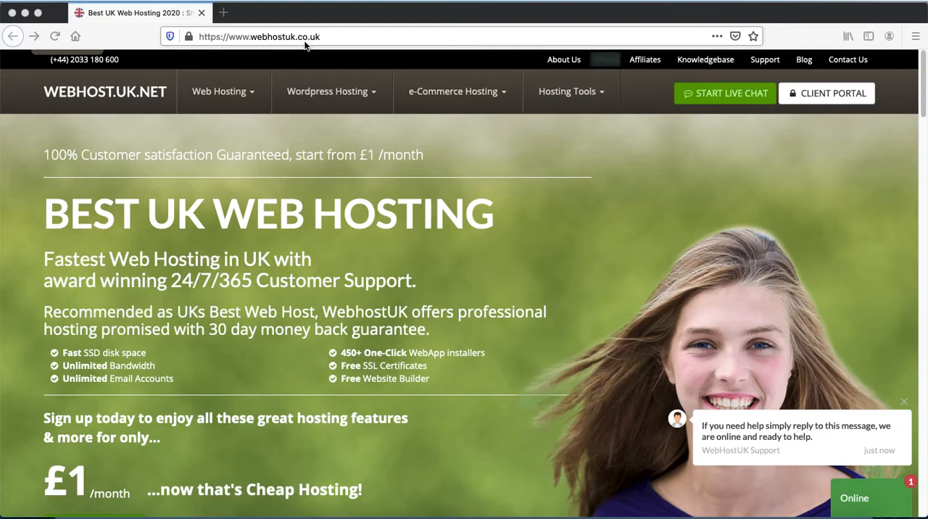
Open the reseller hosting page from the provider's web hosting offers.
click(256, 96)
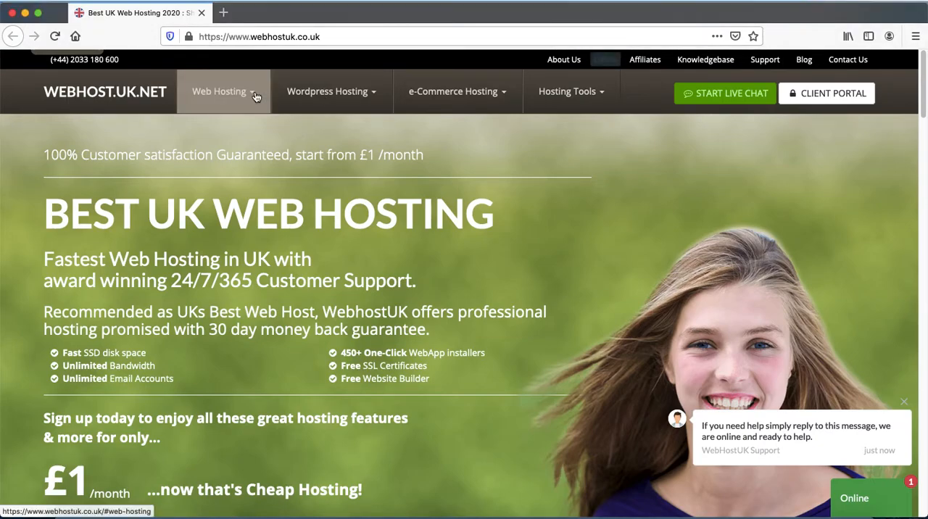
mouse_move(255, 95)
click(289, 190)
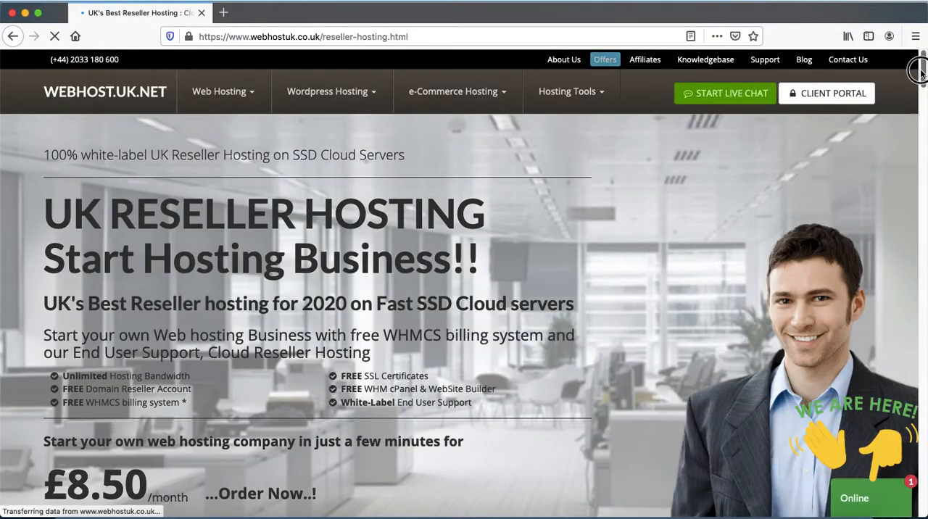
Review the features of the Linux reseller hosting plans and order the Linux Gold Cloud plan.
scroll(922, 70, down, 10)
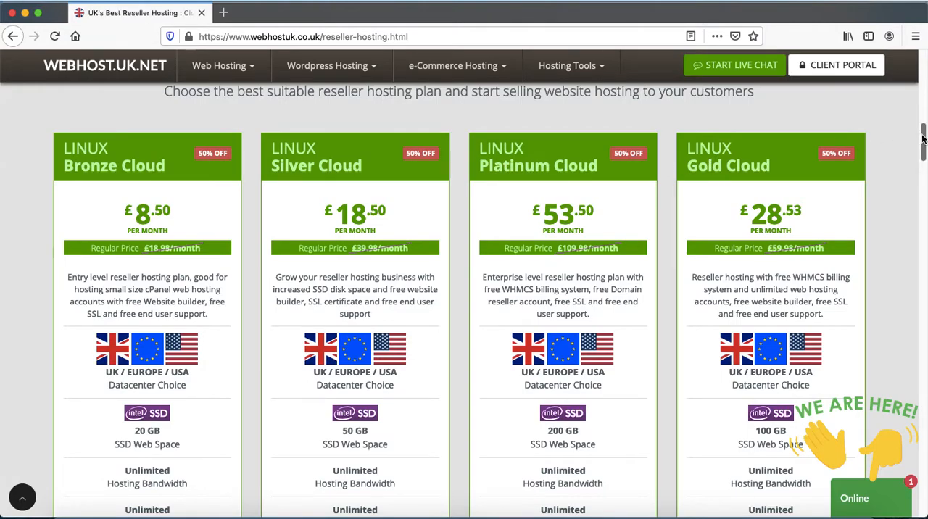
drag(919, 135, 925, 151)
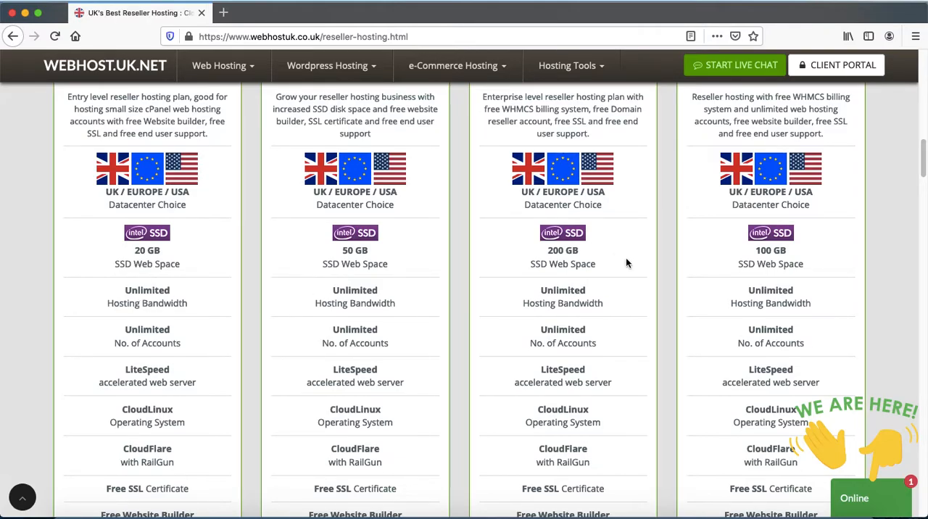
drag(923, 157, 923, 193)
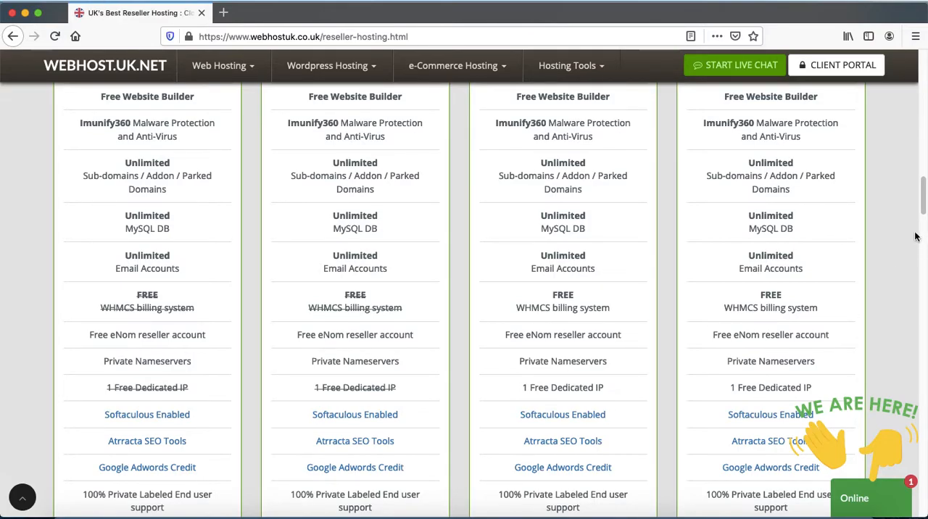
drag(920, 195, 925, 211)
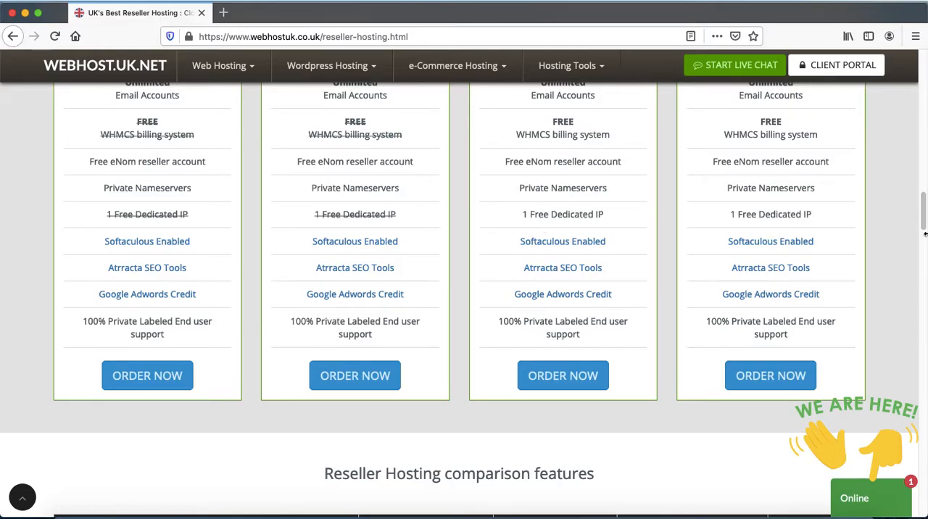
drag(923, 203, 882, 203)
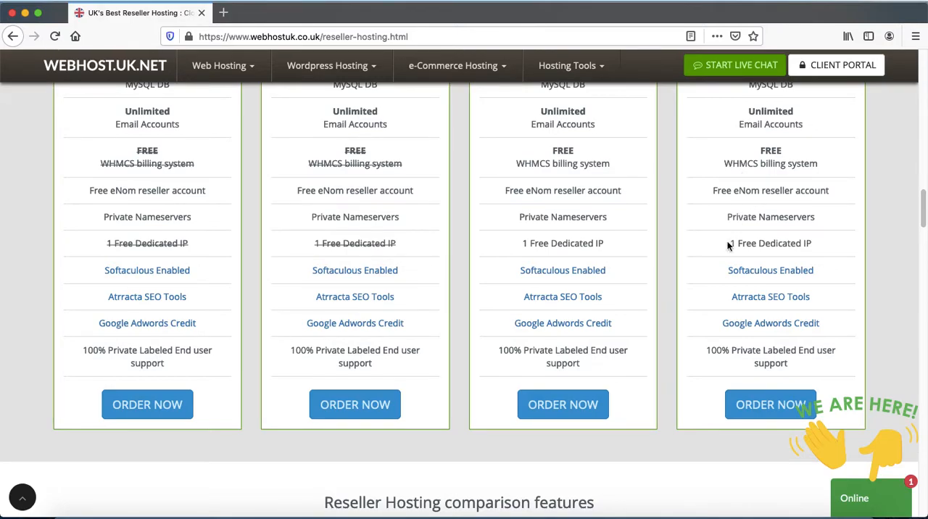
drag(923, 212, 922, 225)
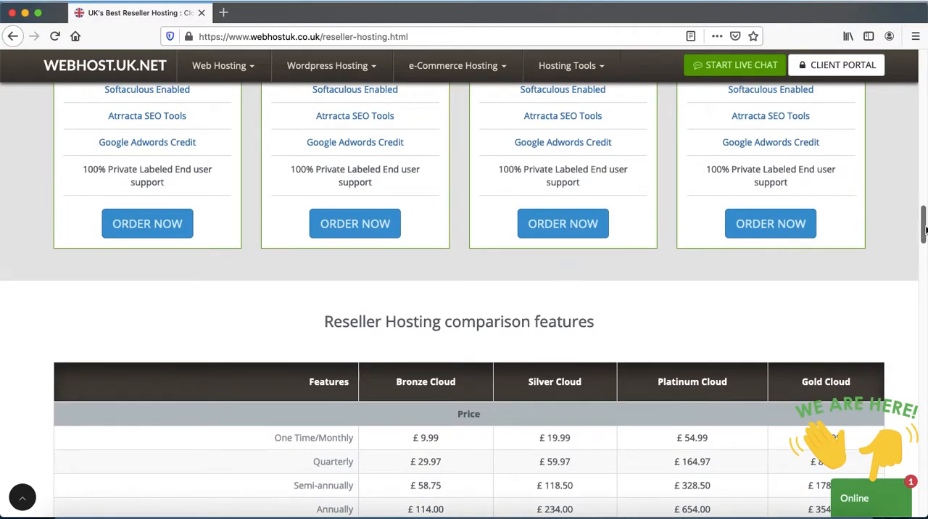
click(770, 224)
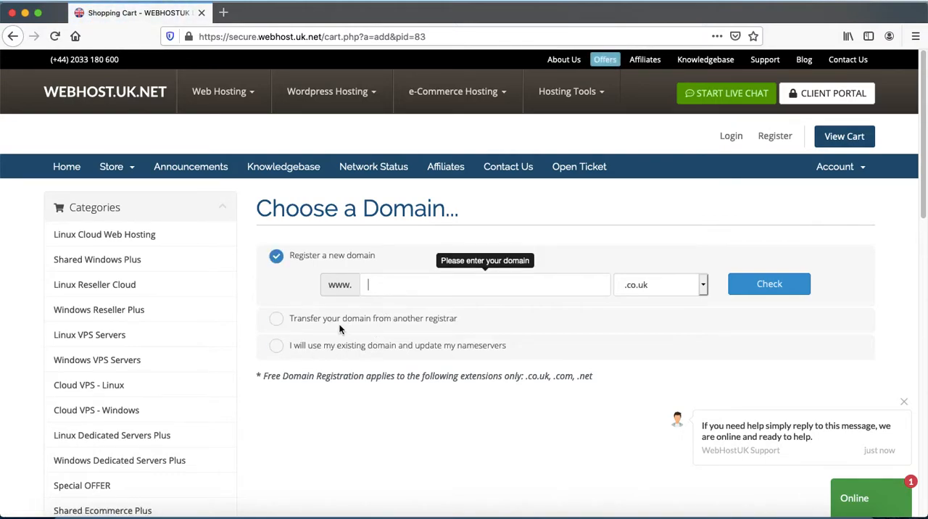
Choose to register a new domain and enter webhost-ukk as its name.
click(308, 345)
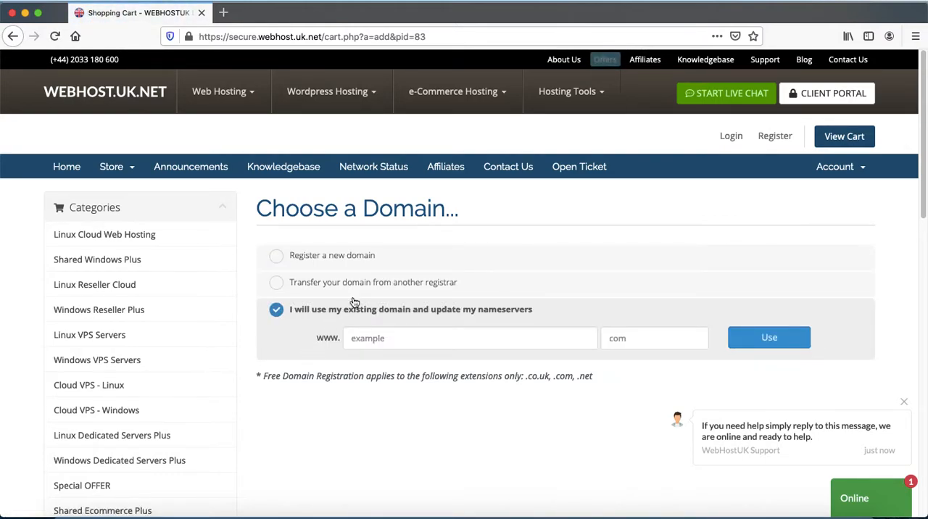
click(293, 255)
click(420, 285)
text(webhostuk)
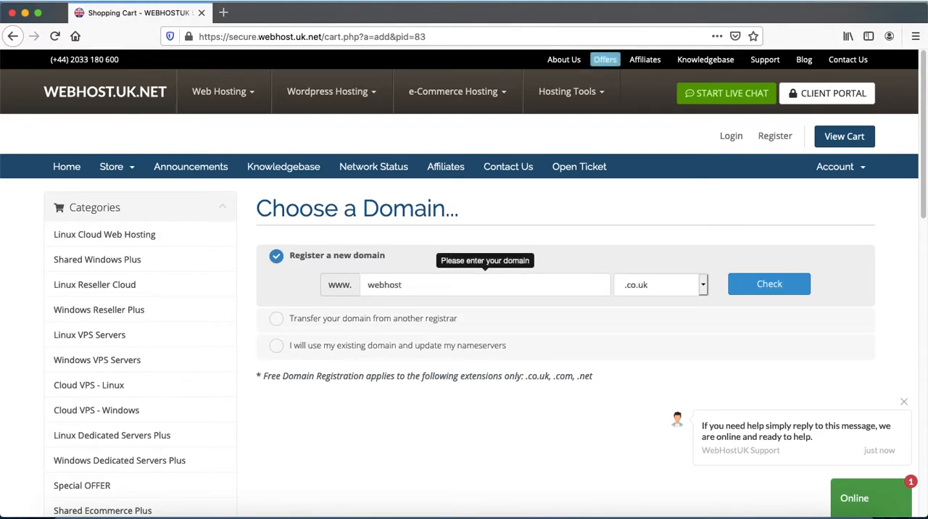
key(BackSpace)
key(BackSpace)
text(-ukk)
Set the domain extension to .com, check the domain's availability and continue with its registration.
click(671, 285)
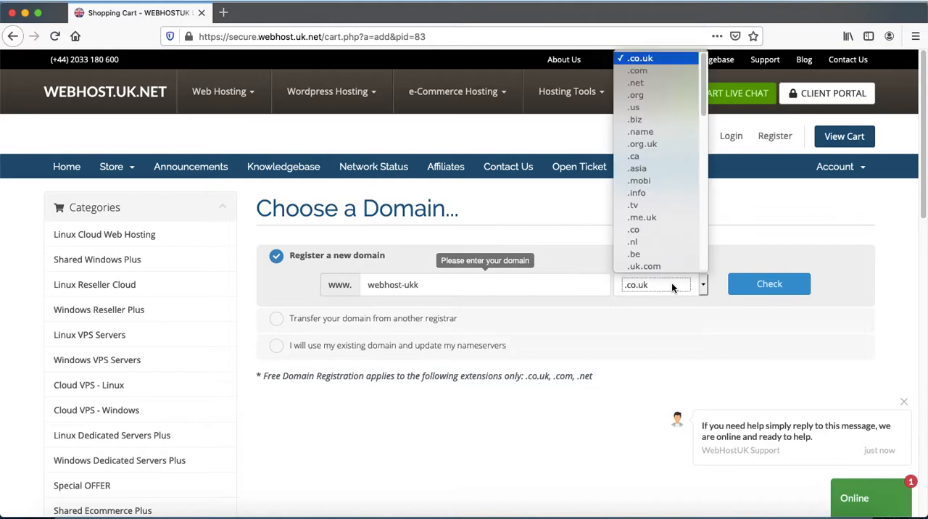
click(651, 71)
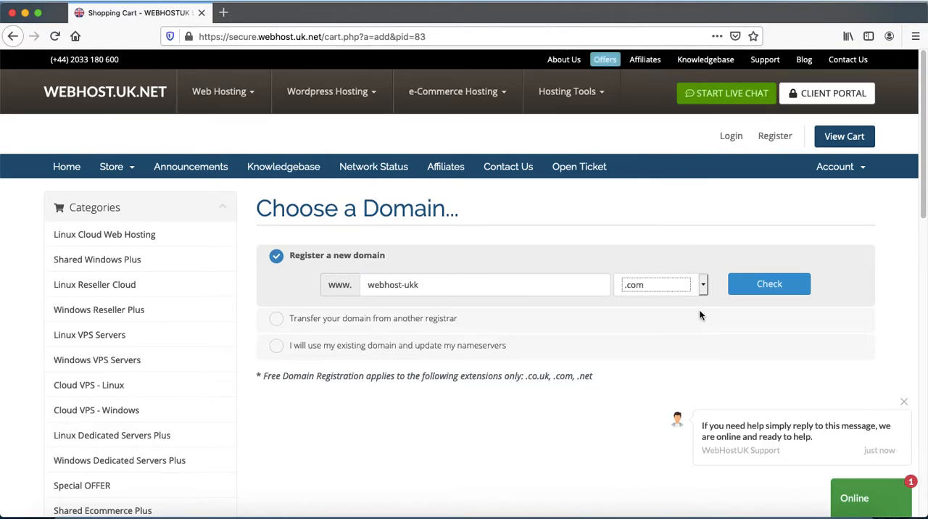
click(791, 287)
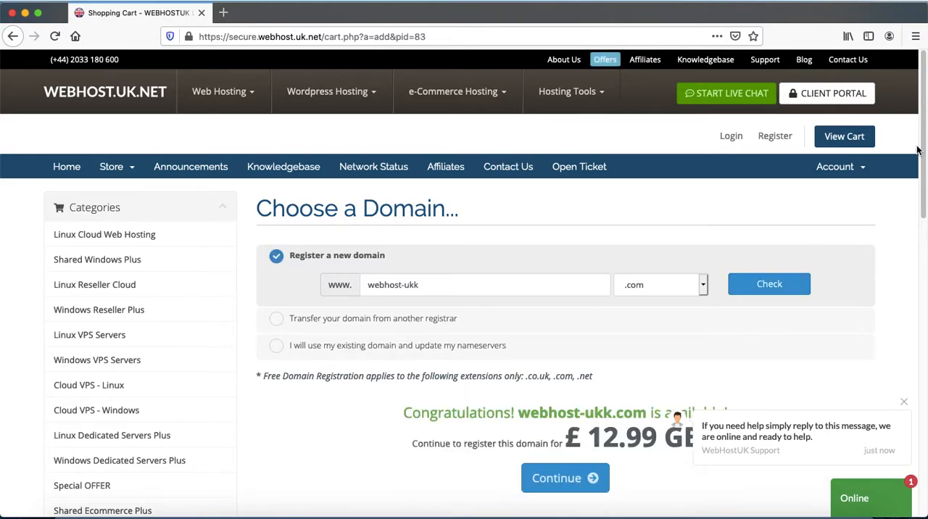
drag(923, 123, 919, 169)
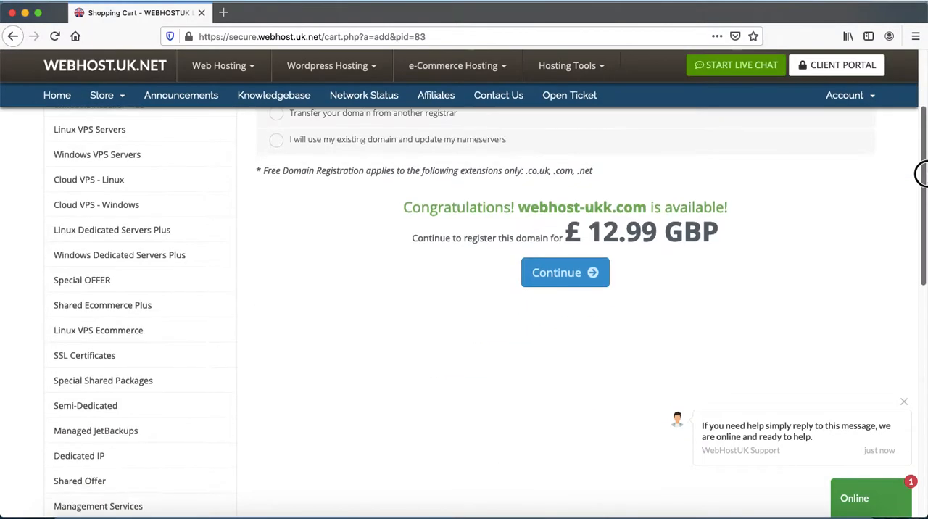
click(554, 281)
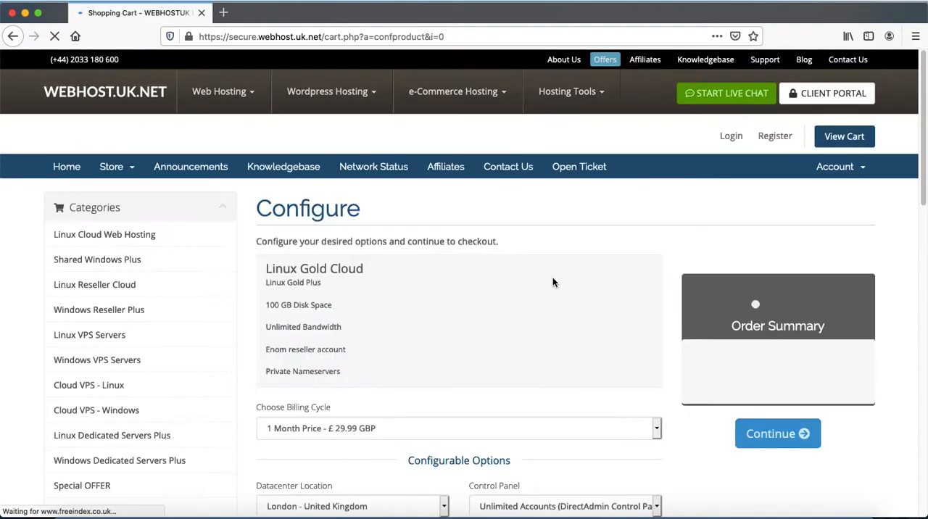
Set the Linux Gold Cloud plan's billing cycle to 24 months at £29.00 GBP with a free domain.
drag(921, 57, 924, 89)
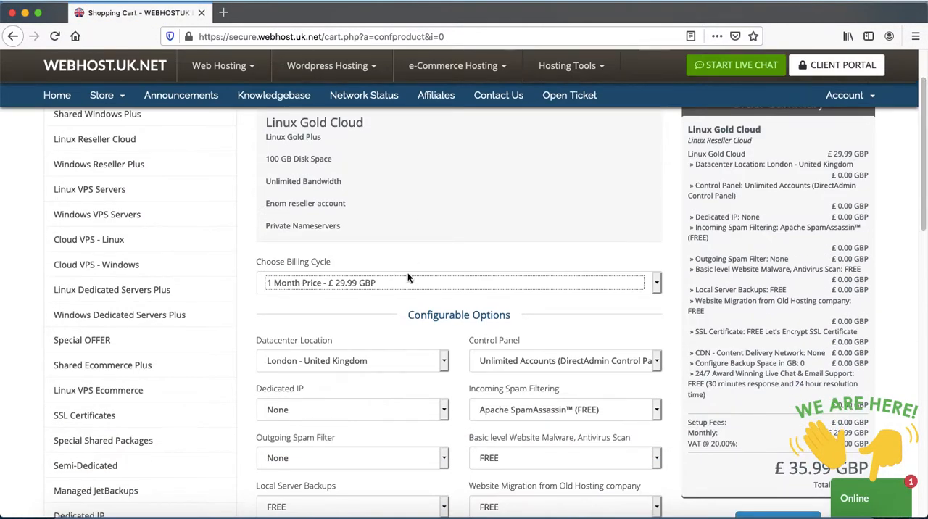
click(331, 283)
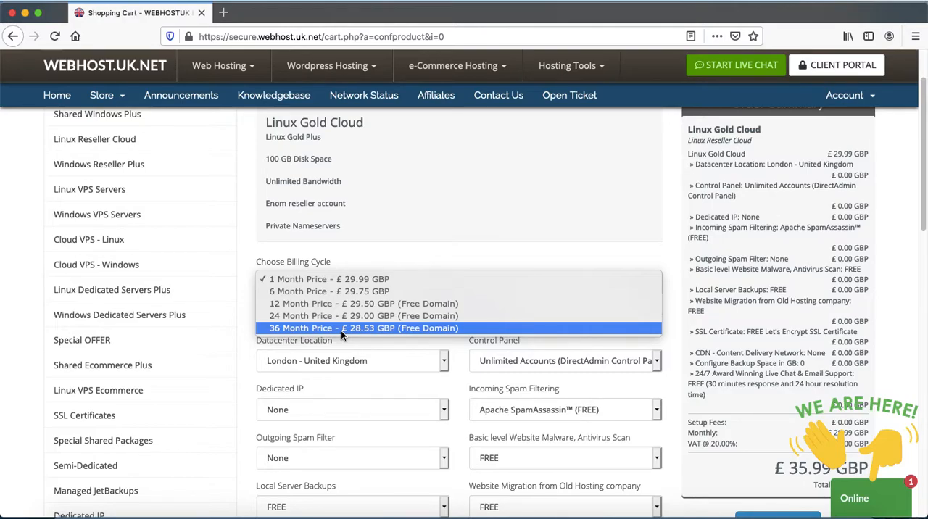
click(322, 318)
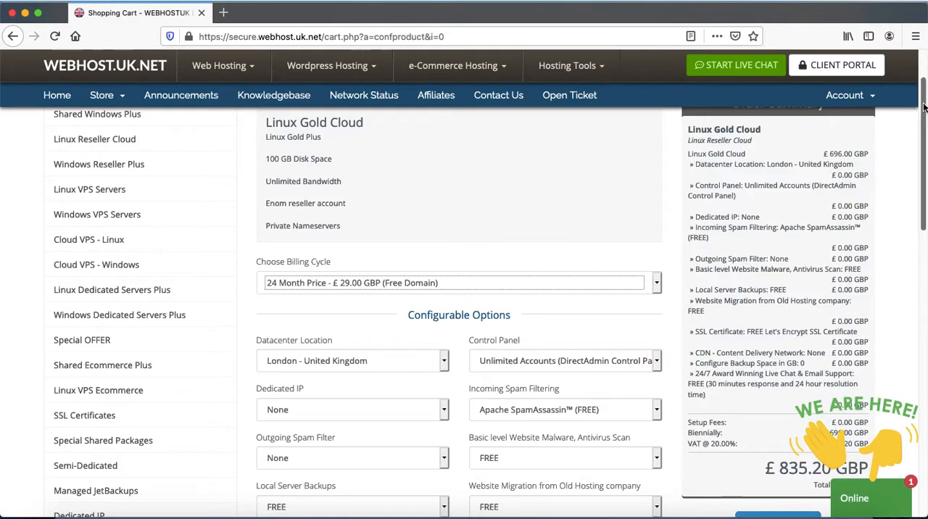
Set the plan's control panel to WHM cPanel (Upto 10 cPanel accounts).
scroll(924, 107, down, 3)
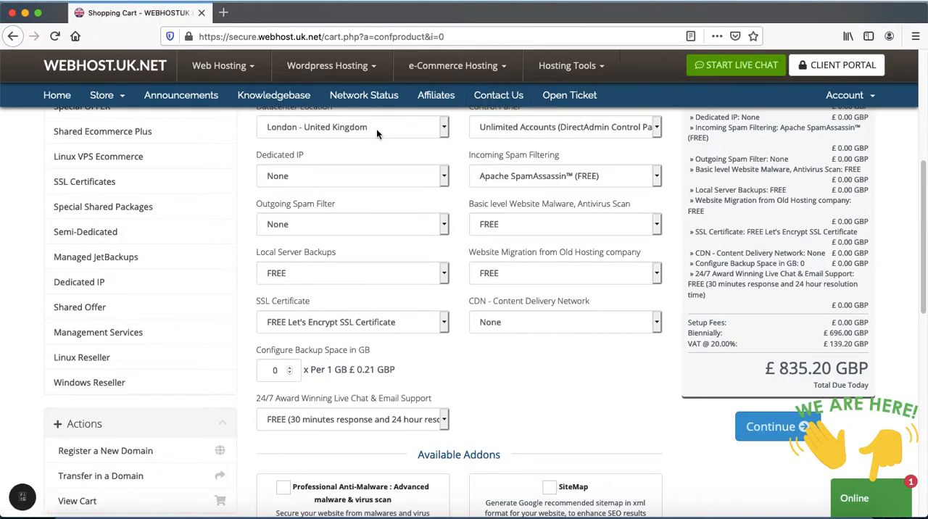
click(553, 126)
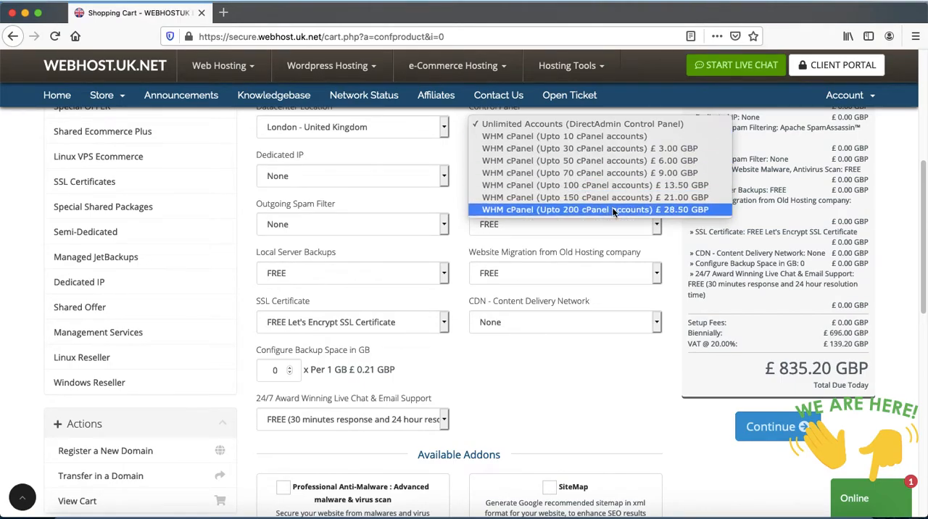
click(540, 136)
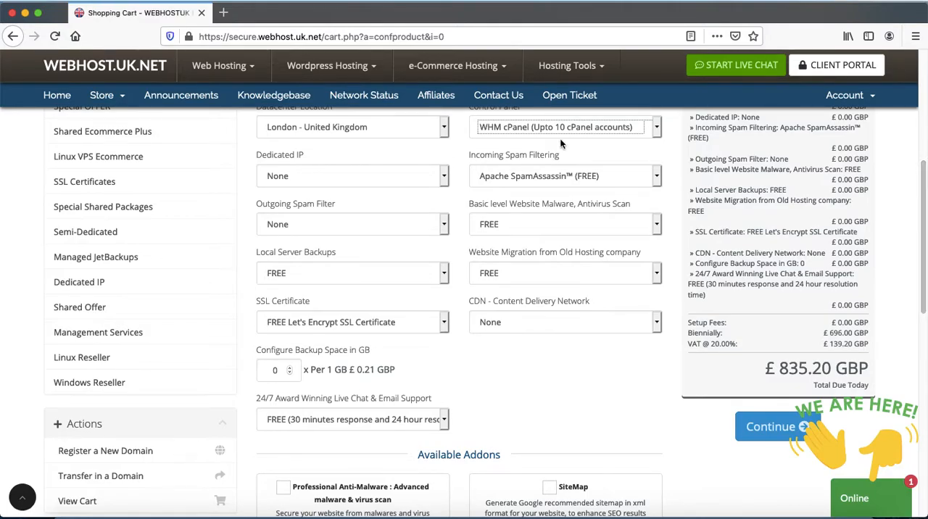
Choose None for the dedicated IP, Apache SpamAssassin (FREE) for incoming spam filtering and None for the outgoing spam filter.
click(303, 177)
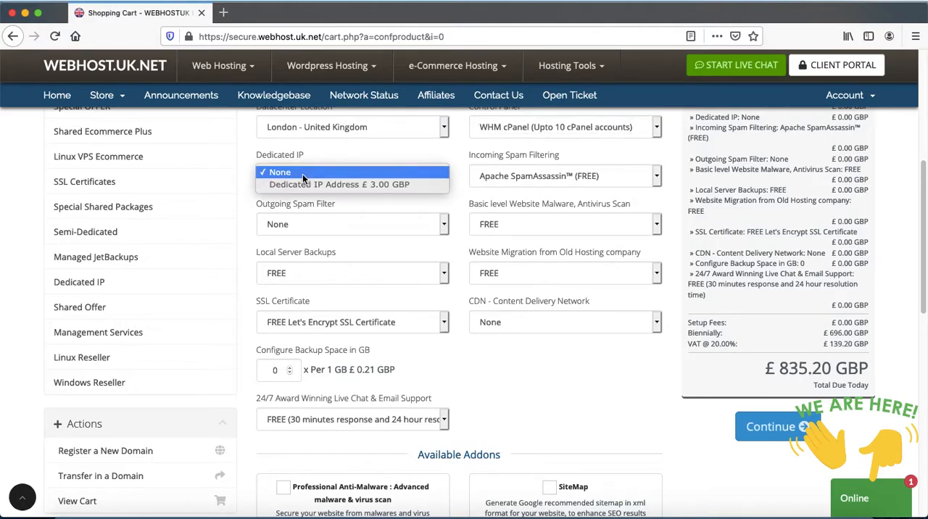
click(302, 175)
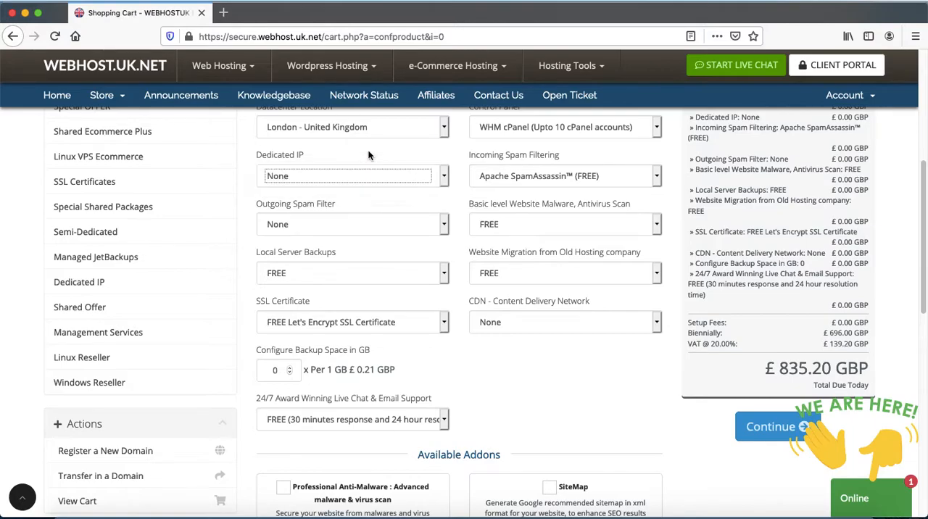
click(522, 178)
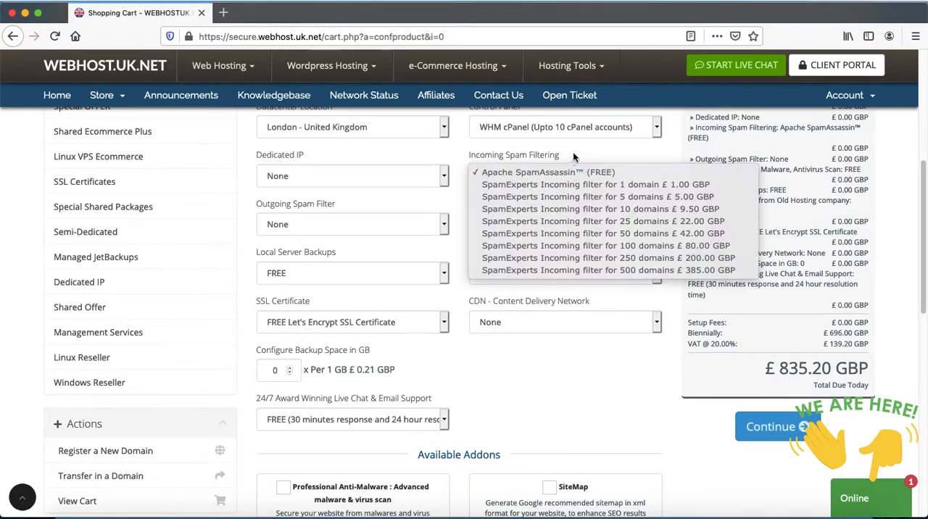
click(579, 172)
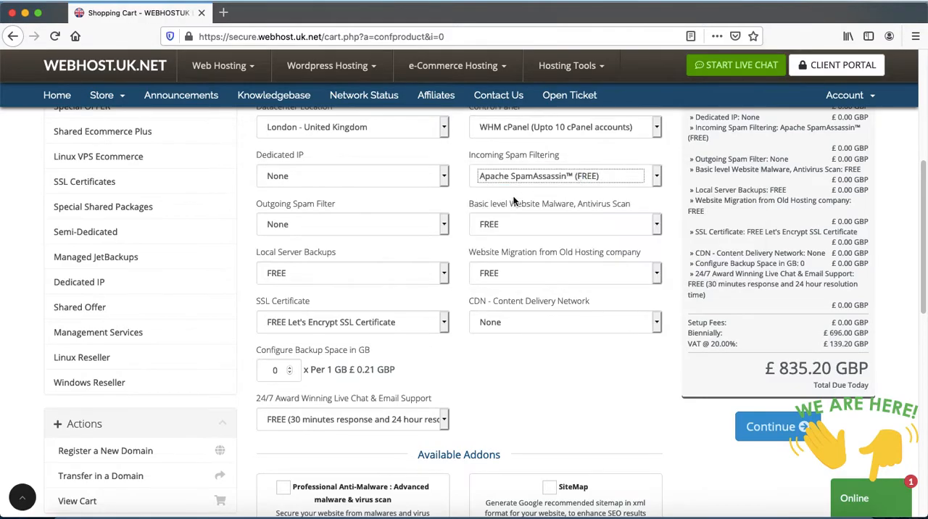
click(339, 229)
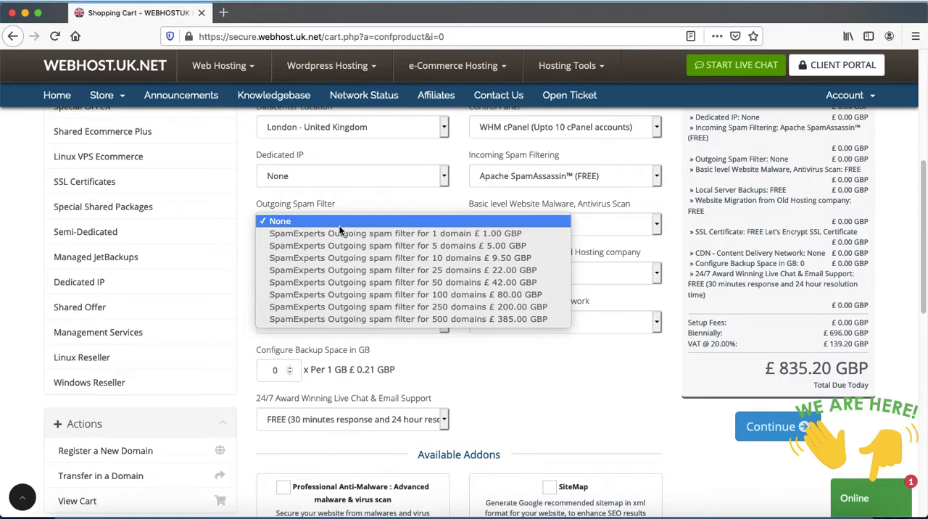
click(338, 225)
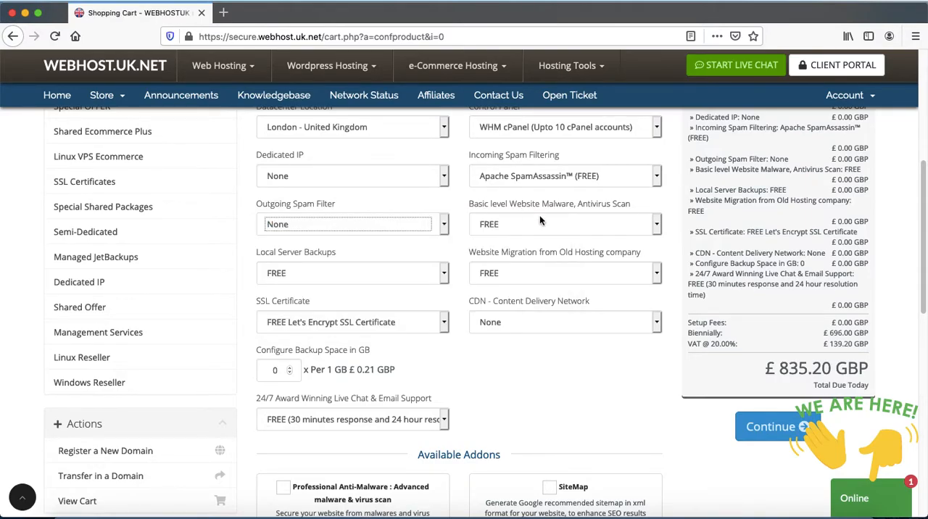
Review the available choices for the website malware scan, local server backups and website migration.
click(529, 230)
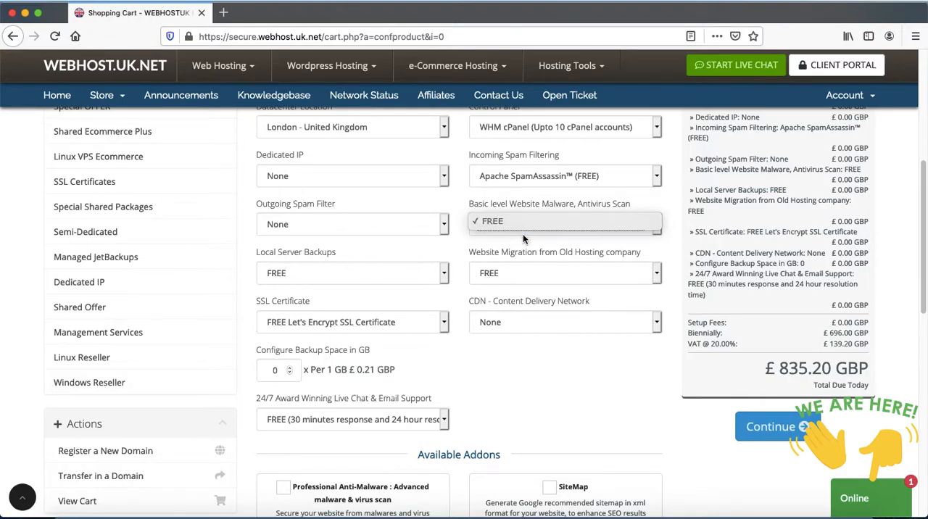
click(427, 240)
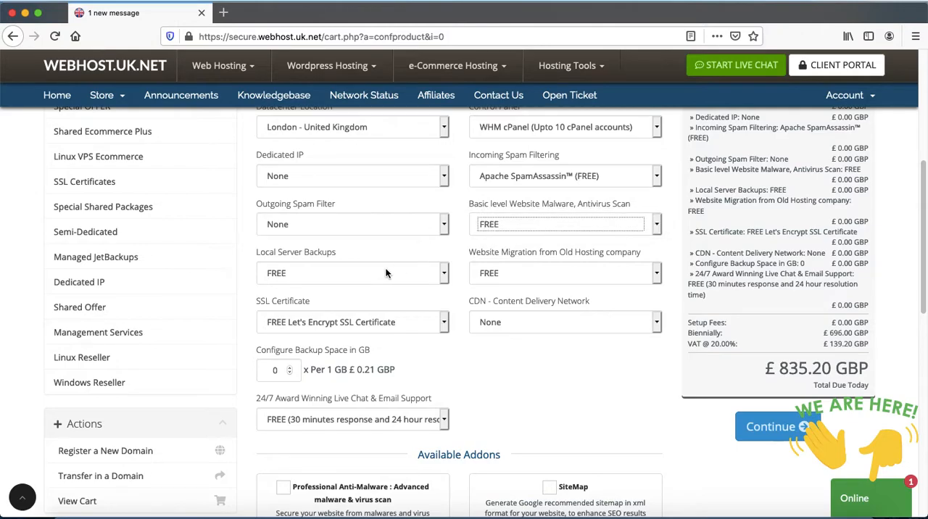
click(339, 276)
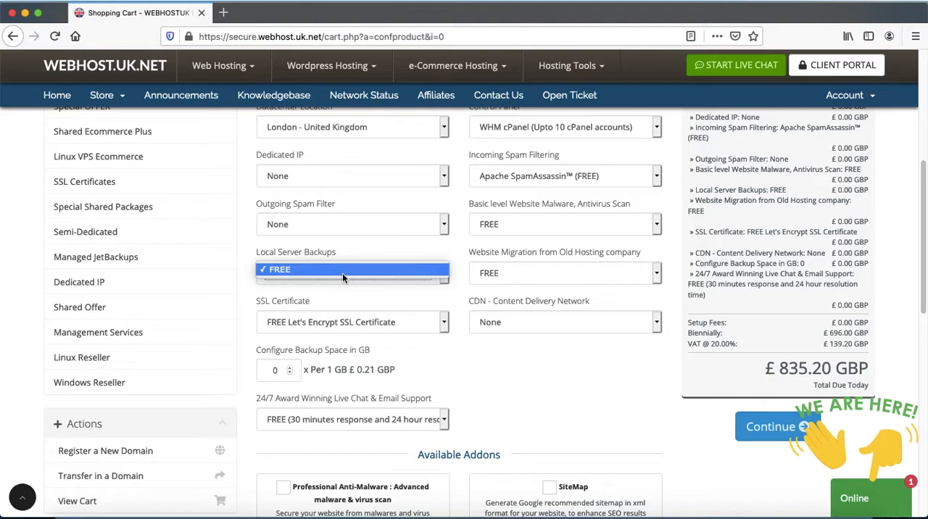
click(565, 277)
click(567, 282)
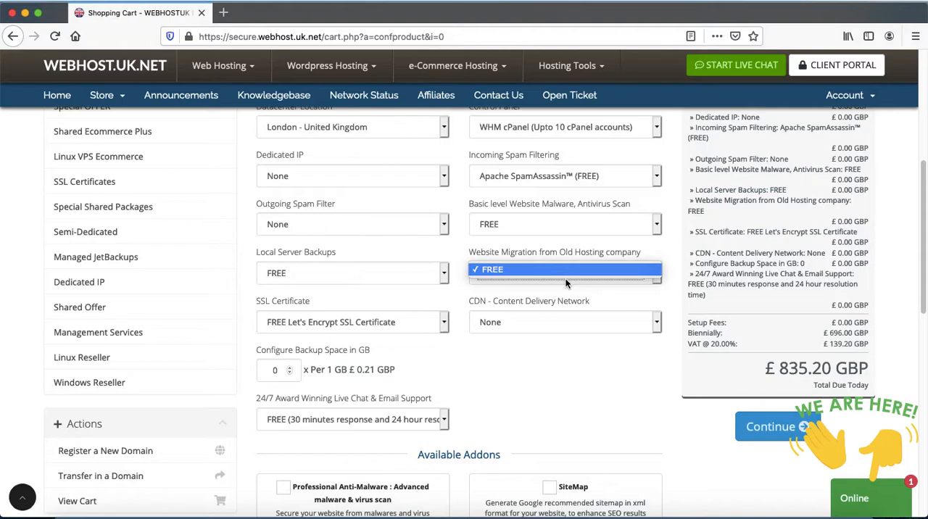
click(427, 308)
Keep the FREE Let's Encrypt SSL Certificate and set the content delivery network to CloudFlare (FREE).
click(326, 325)
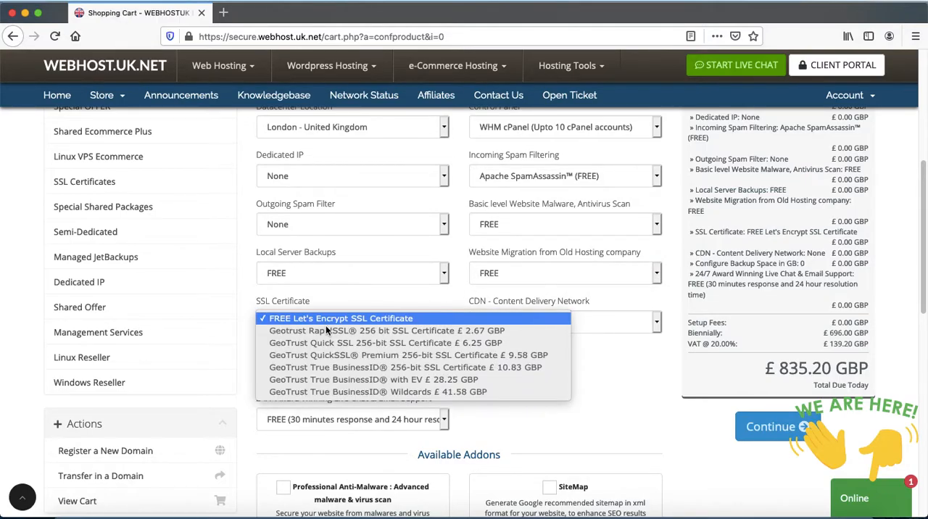
click(365, 294)
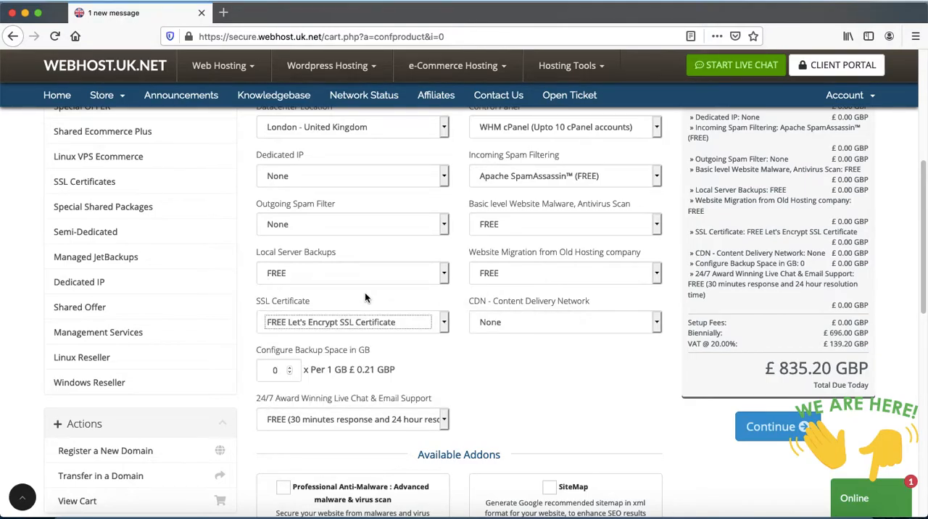
click(512, 325)
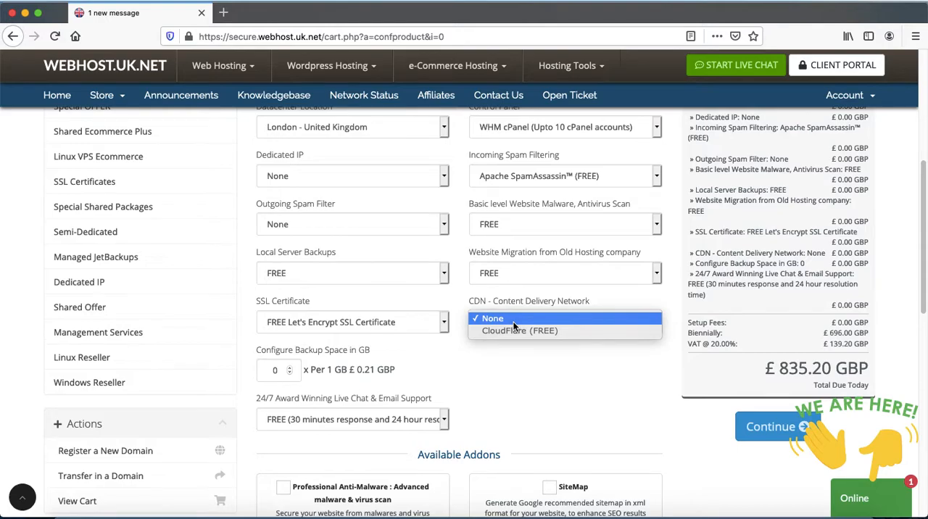
click(559, 363)
click(527, 322)
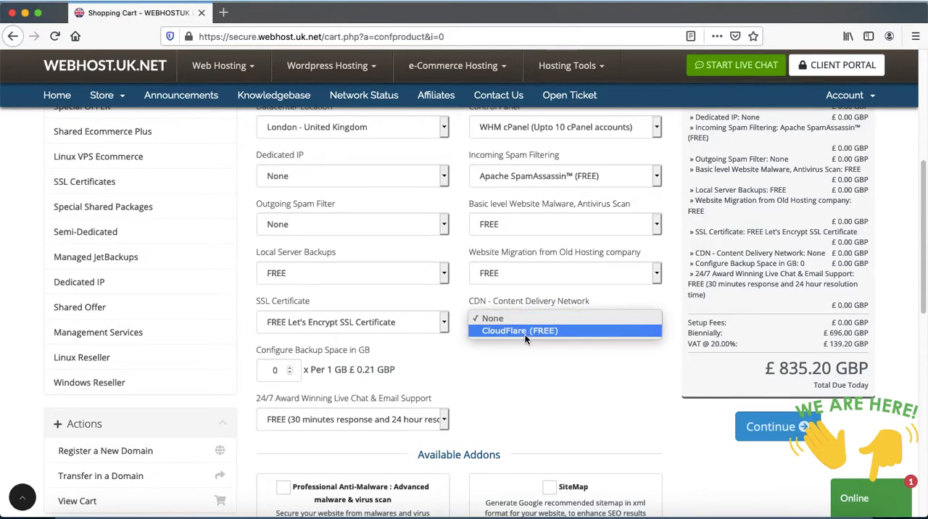
click(529, 331)
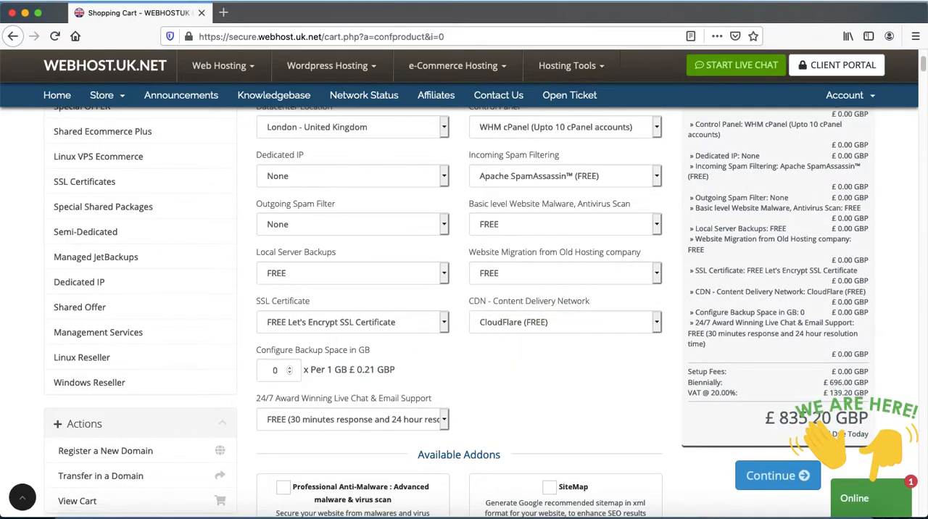
Continue without extra backup space or plan addons, and include the free DNS Management addon for the domain webhost-ukk.com.
scroll(515, 373, down, 3)
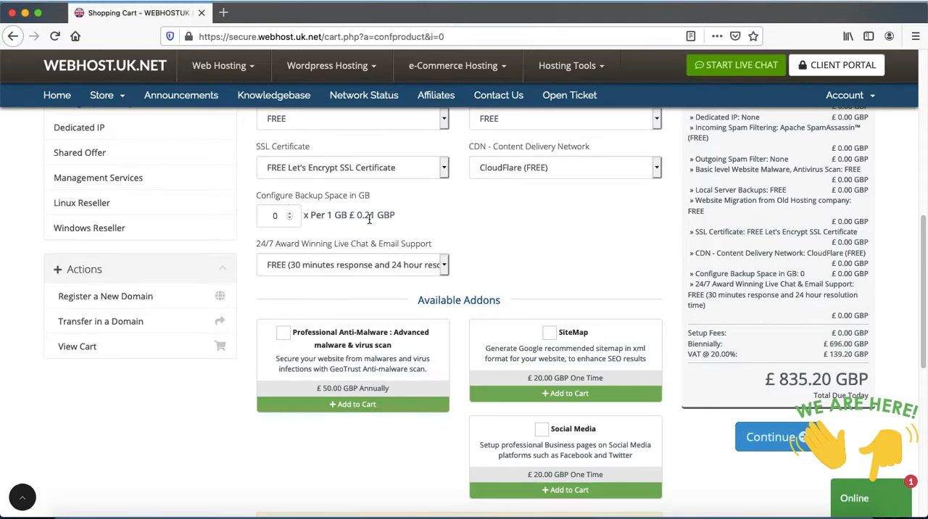
scroll(574, 242, down, 1)
scroll(479, 312, down, 3)
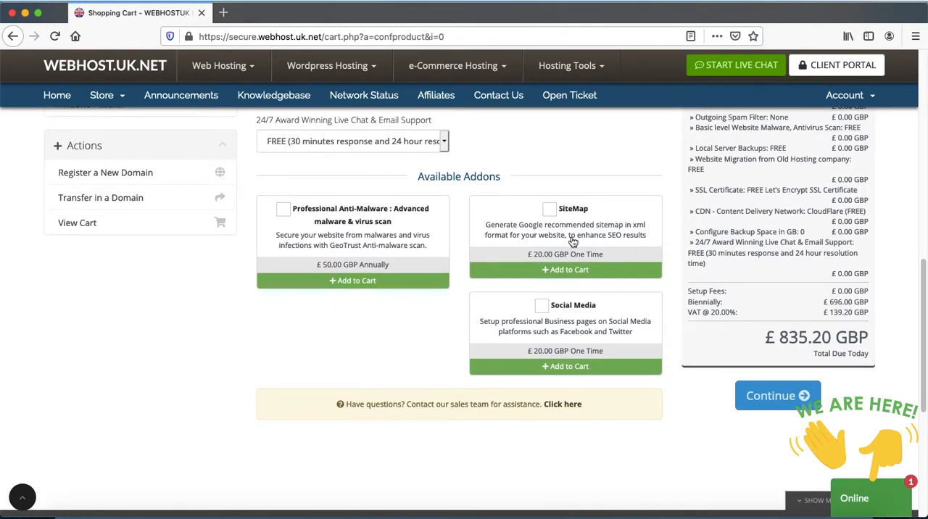
click(758, 403)
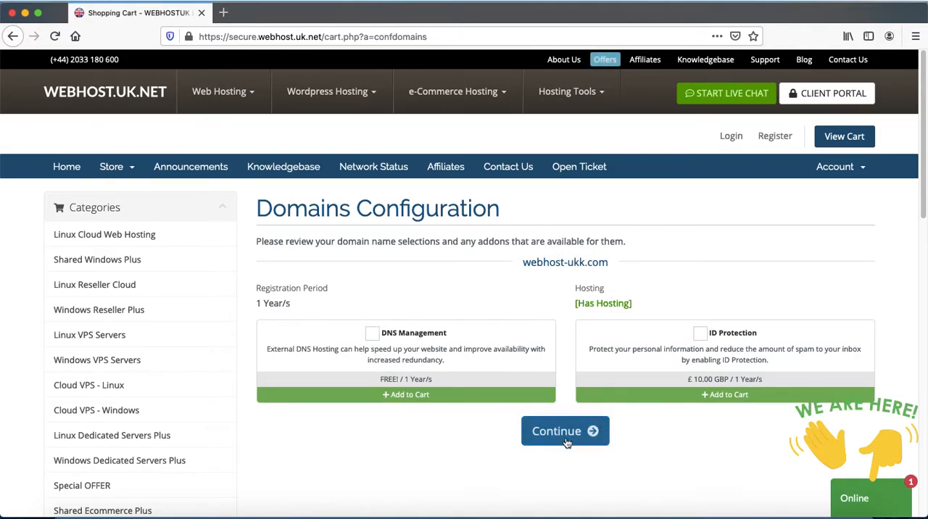
click(372, 334)
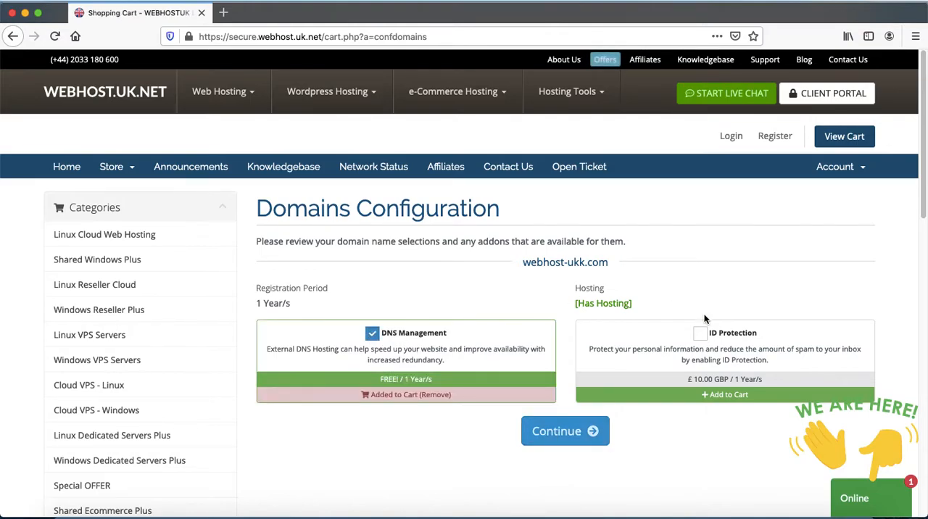
click(568, 442)
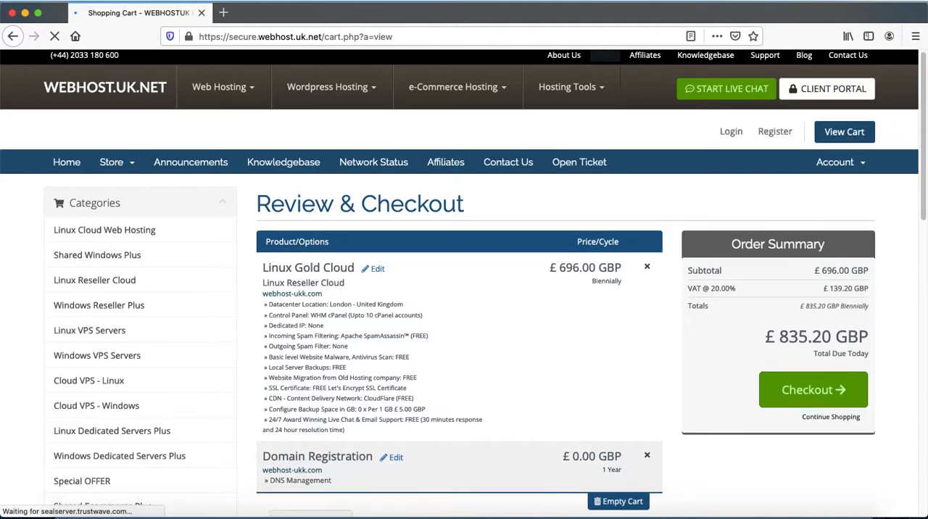
Proceed from the cart review to checkout and look over the personal details, billing and payment method sections.
scroll(565, 436, down, 5)
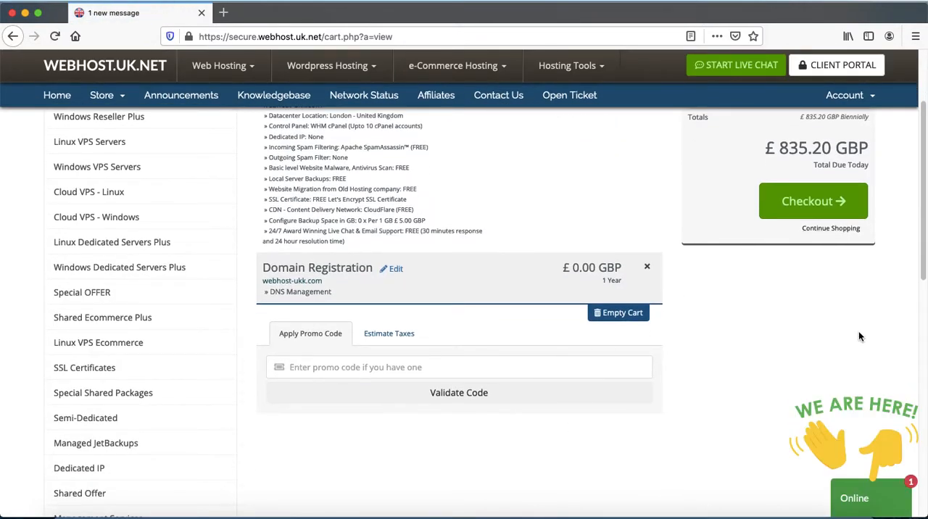
click(805, 205)
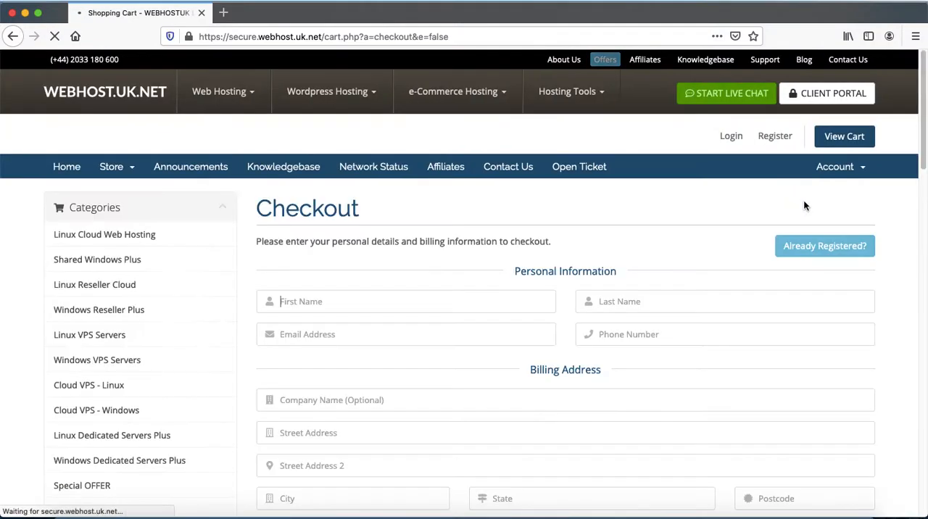
drag(921, 108, 921, 288)
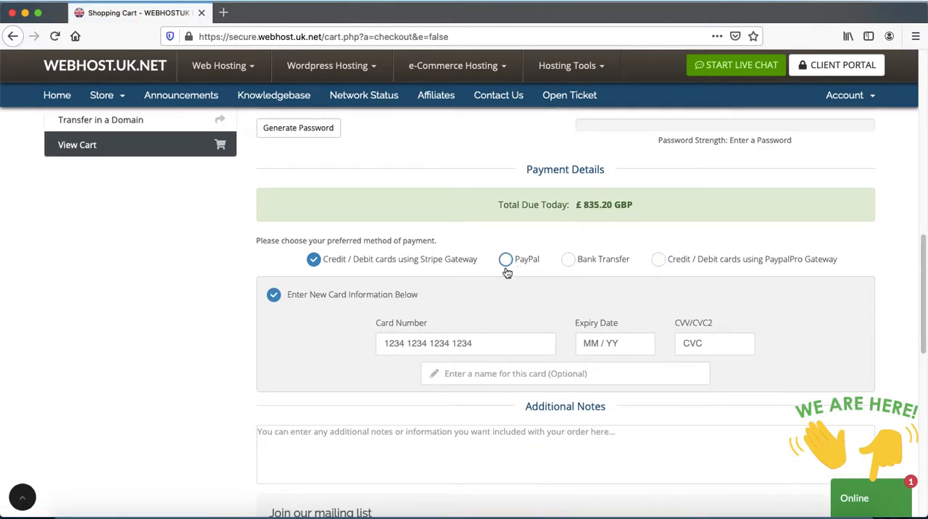
drag(922, 306, 871, 97)
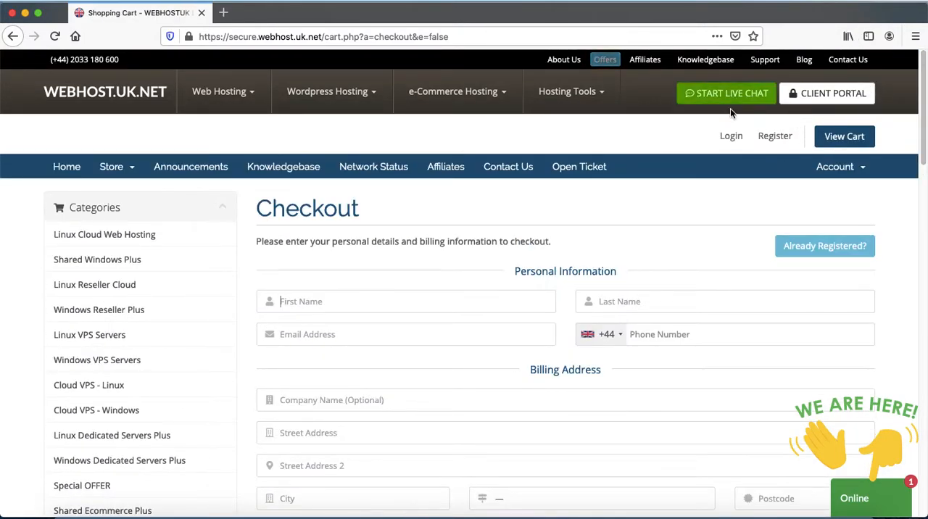
Open the client portal and log in with the account's email address and password.
click(825, 97)
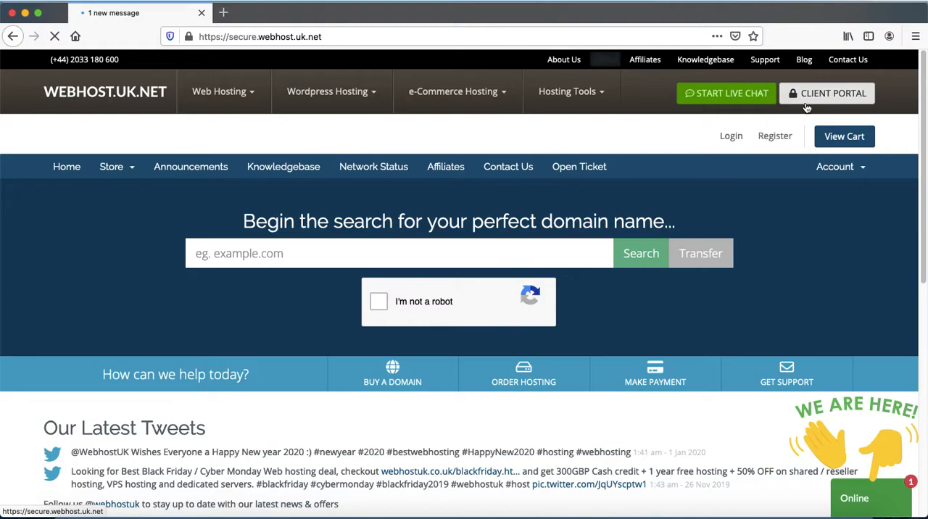
click(731, 138)
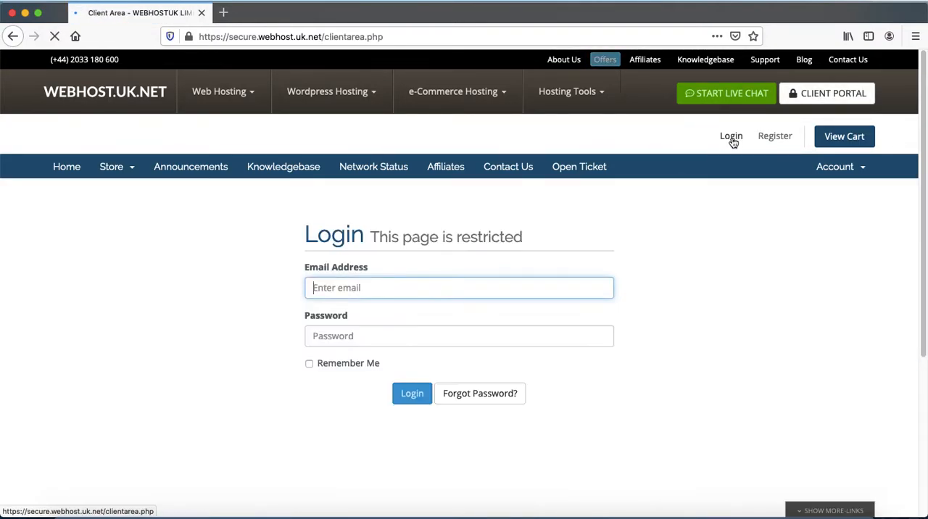
click(396, 288)
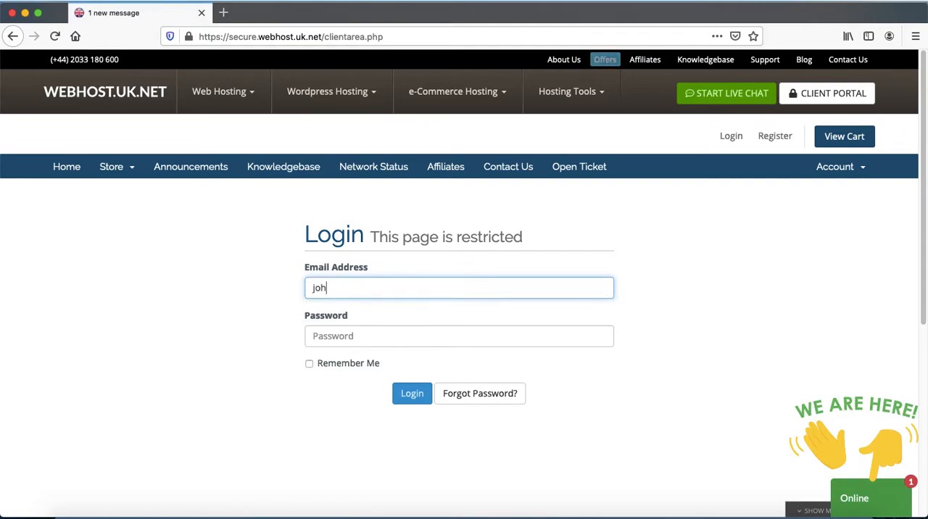
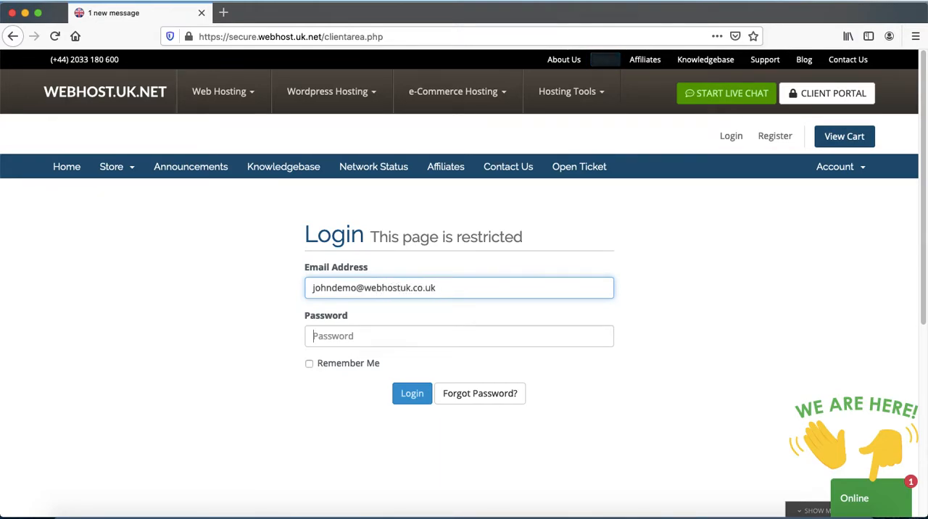
key(Tab)
text(*********)
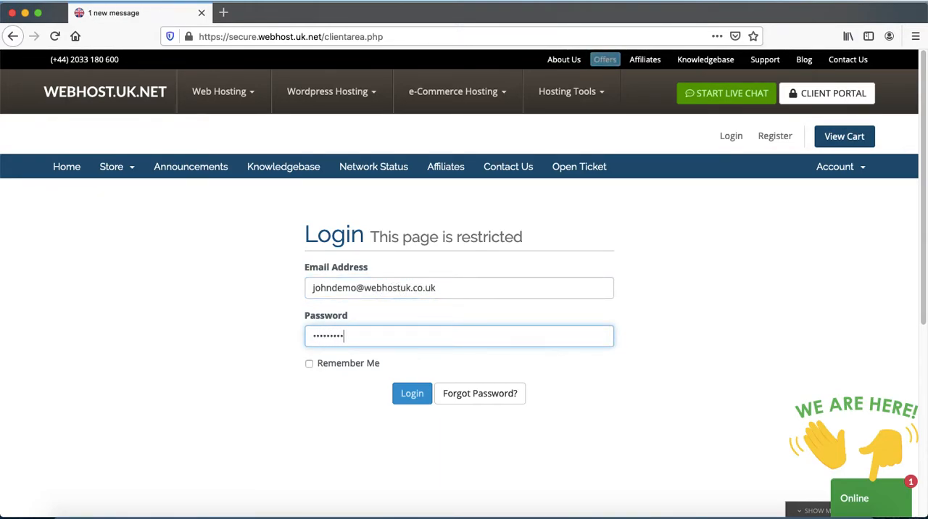
click(410, 394)
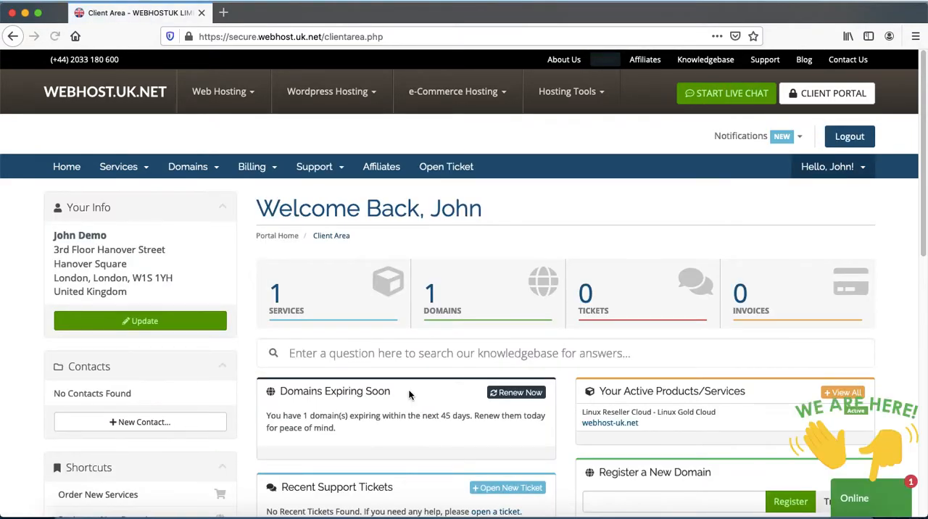
View the account's domains list and its products and services list in the client area.
click(287, 299)
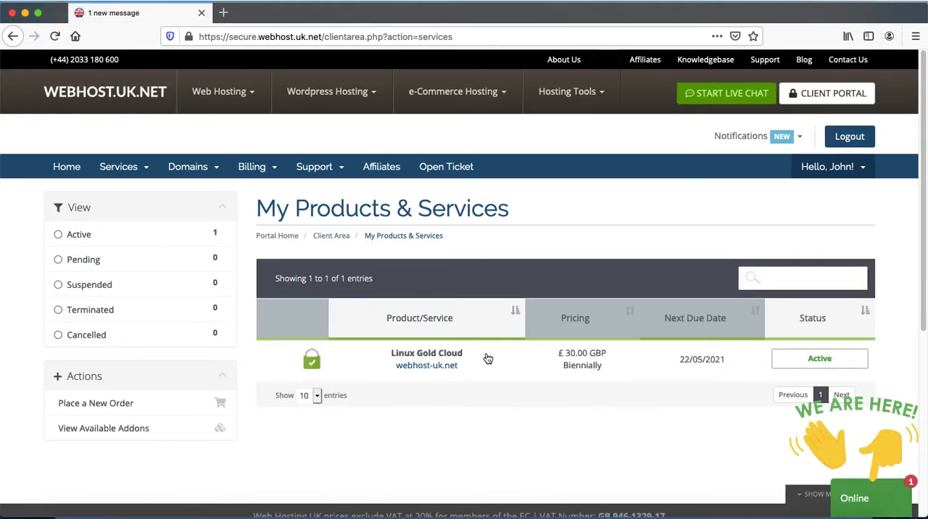
click(200, 168)
click(217, 190)
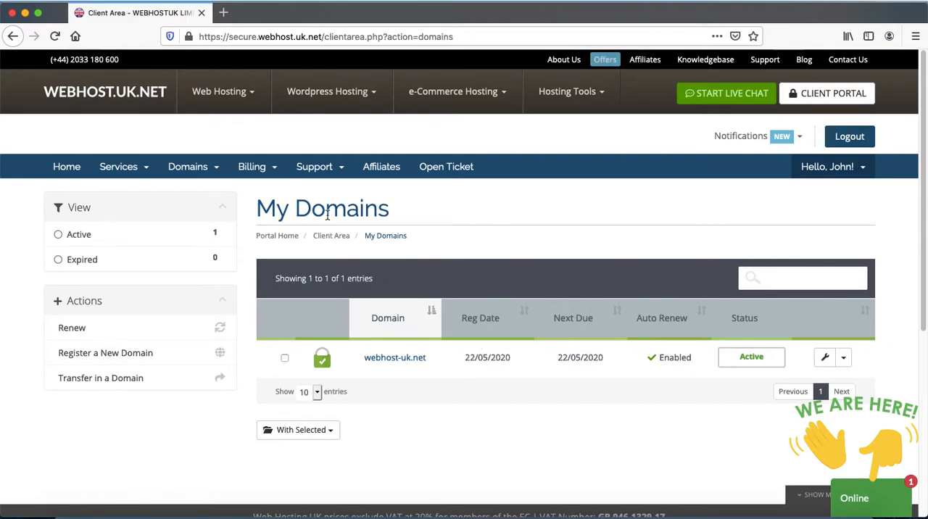
click(141, 170)
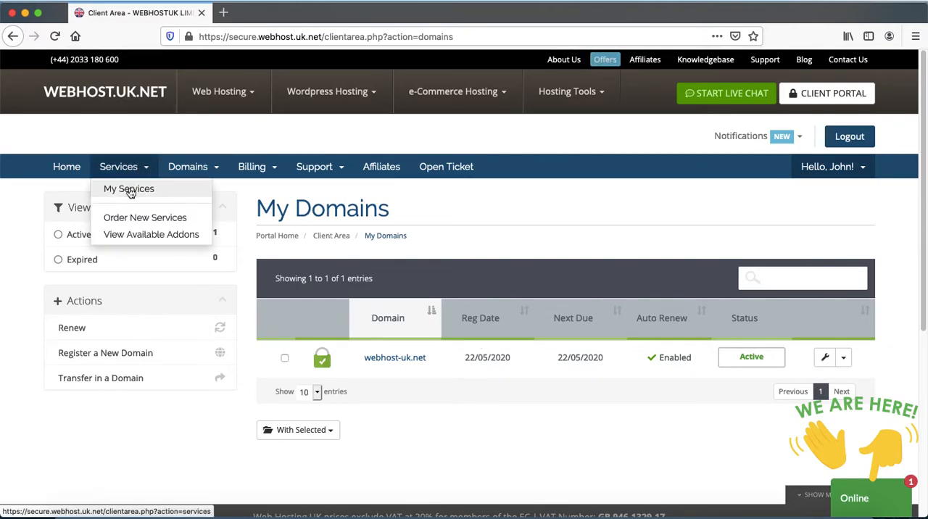
click(457, 247)
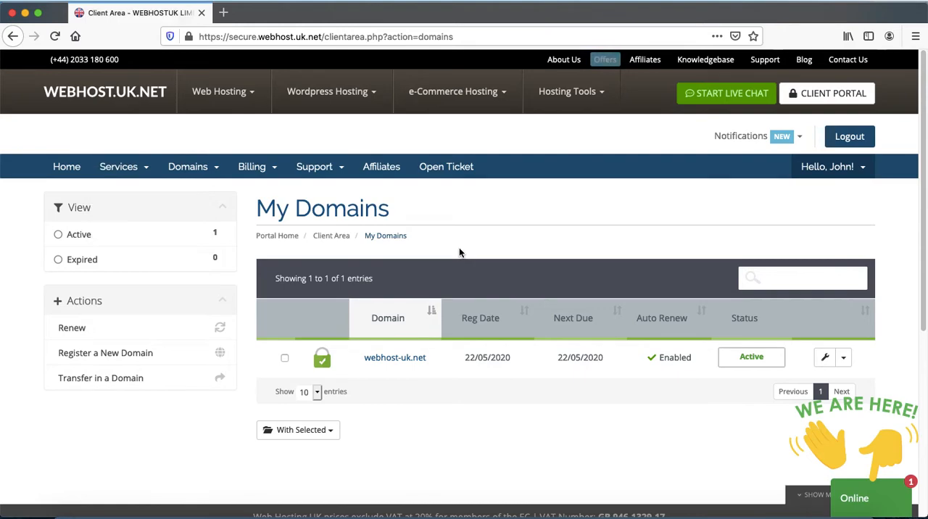
click(123, 167)
click(120, 187)
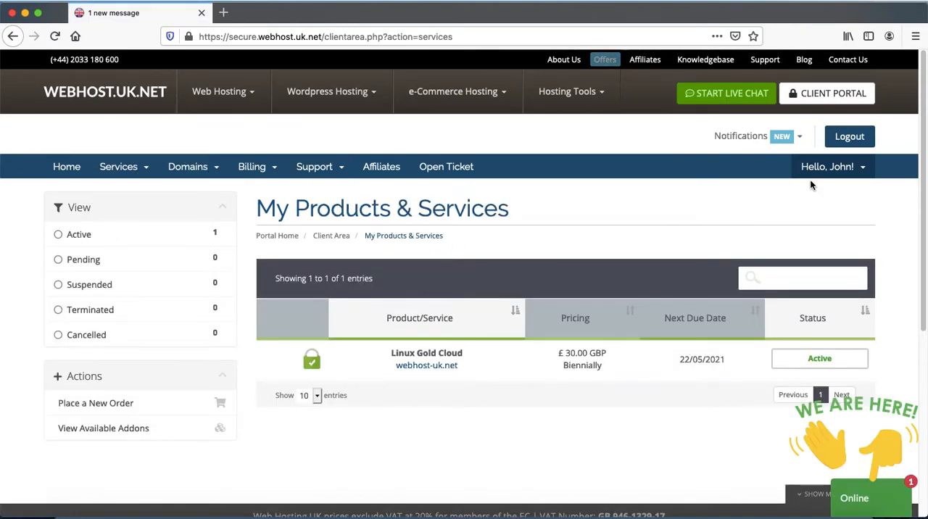
Open the Reseller Account Information message from the account's email history and enlarge its window.
click(864, 175)
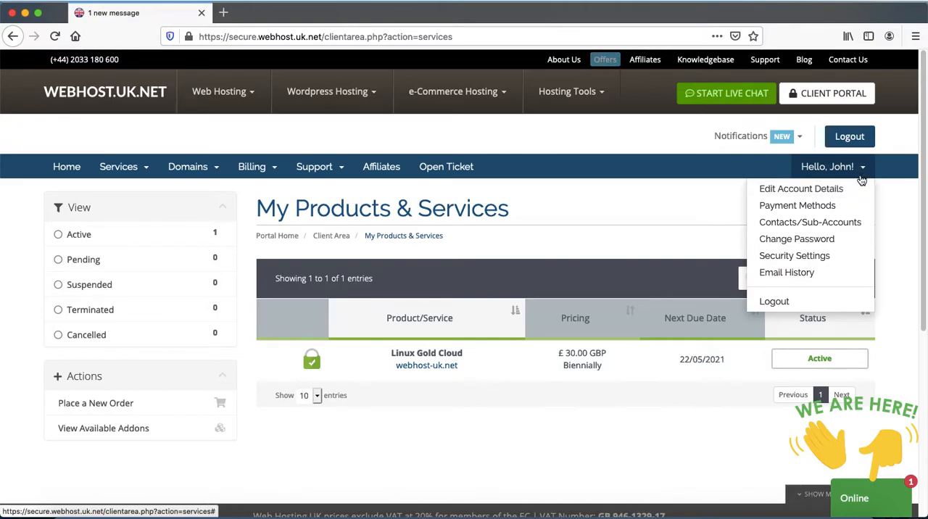
click(787, 271)
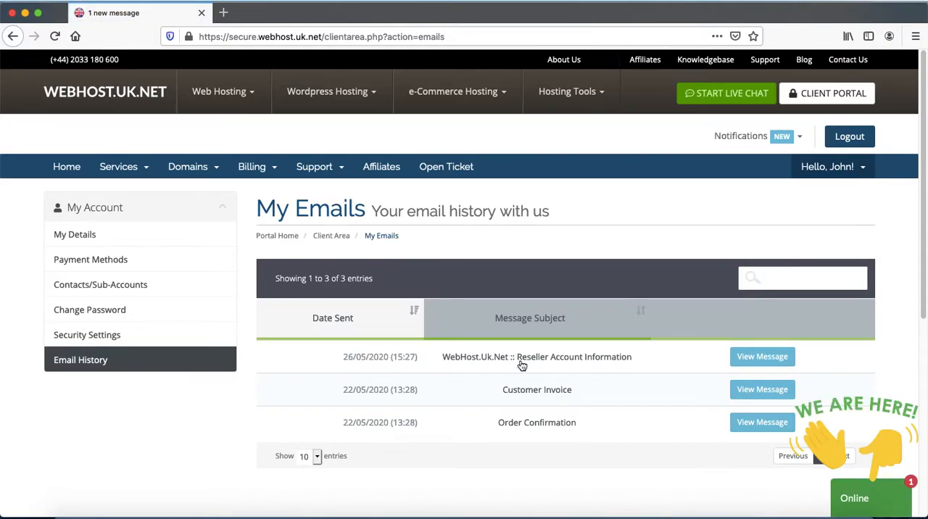
click(763, 358)
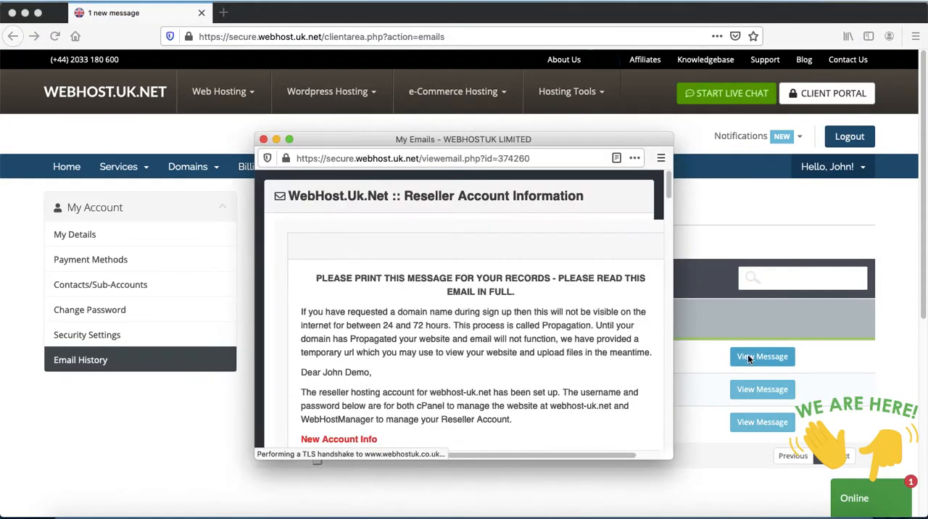
double_click(438, 137)
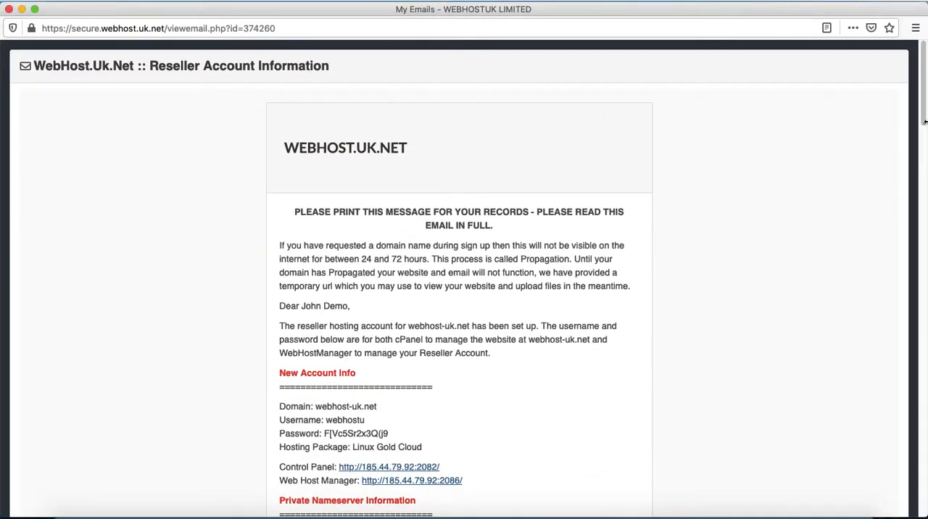
Highlight the primary and secondary private nameservers with their IPs in the message, and close it.
drag(923, 109, 921, 166)
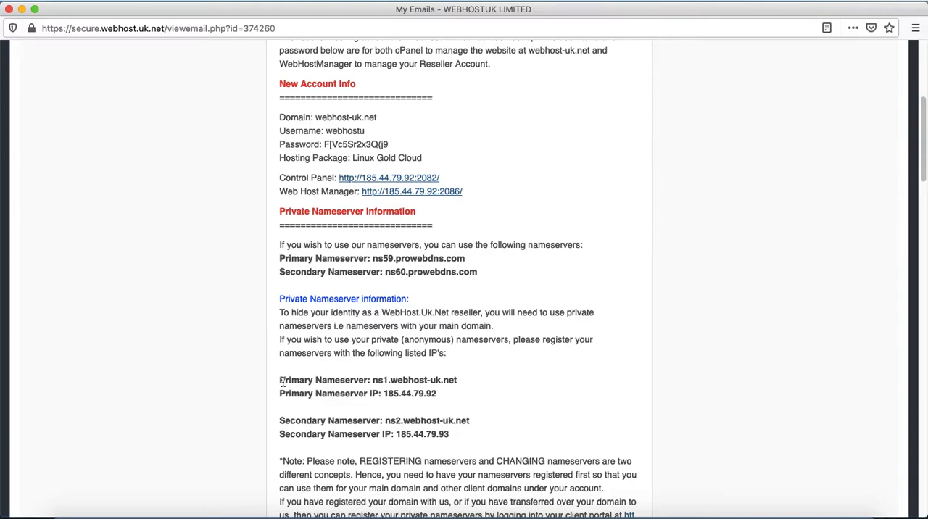
drag(279, 380, 492, 449)
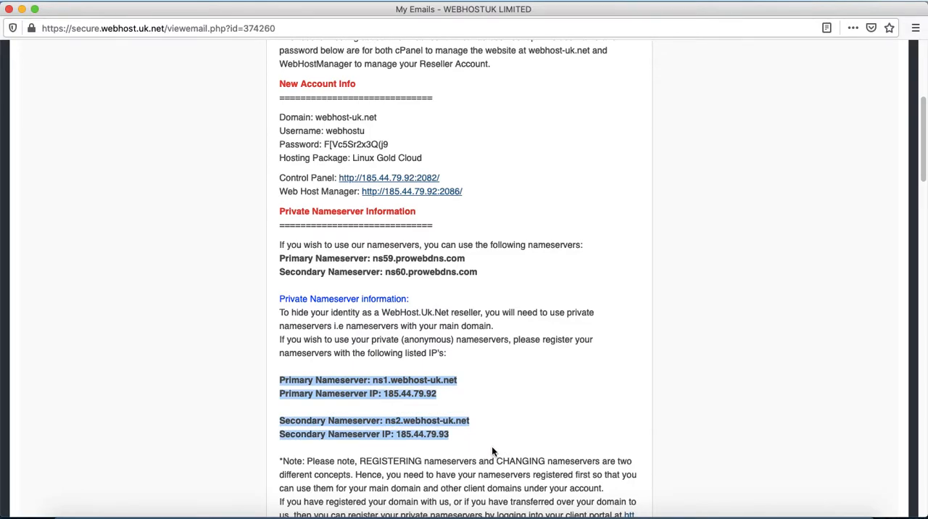
click(8, 9)
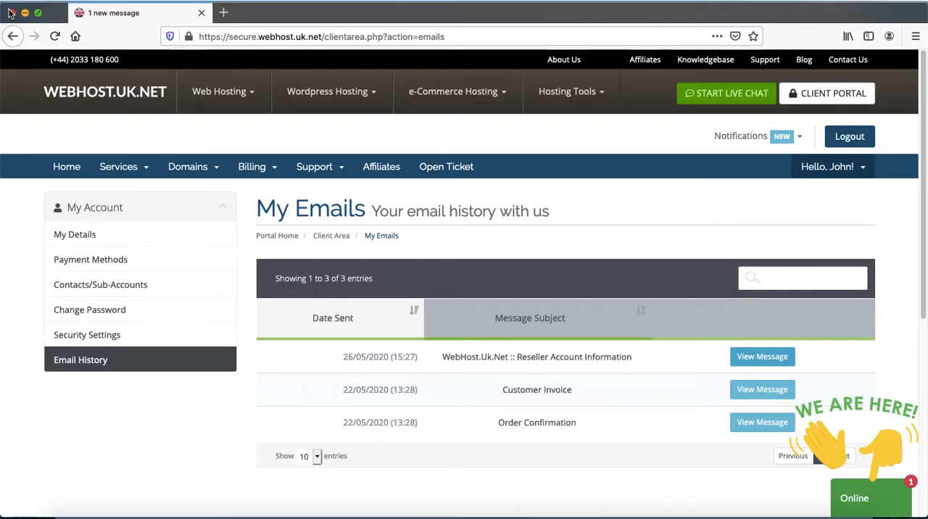
Reopen the Reseller Account Information message and find its private nameserver information.
click(575, 357)
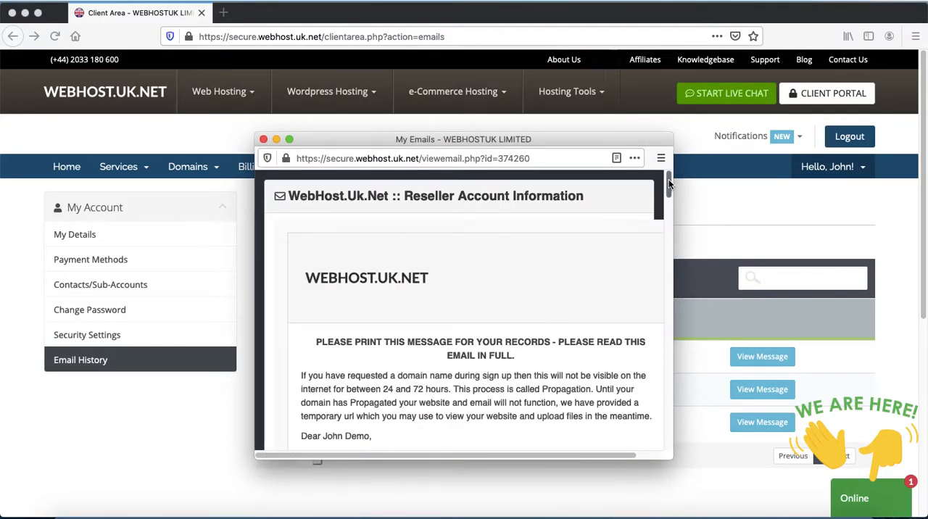
drag(668, 184, 687, 251)
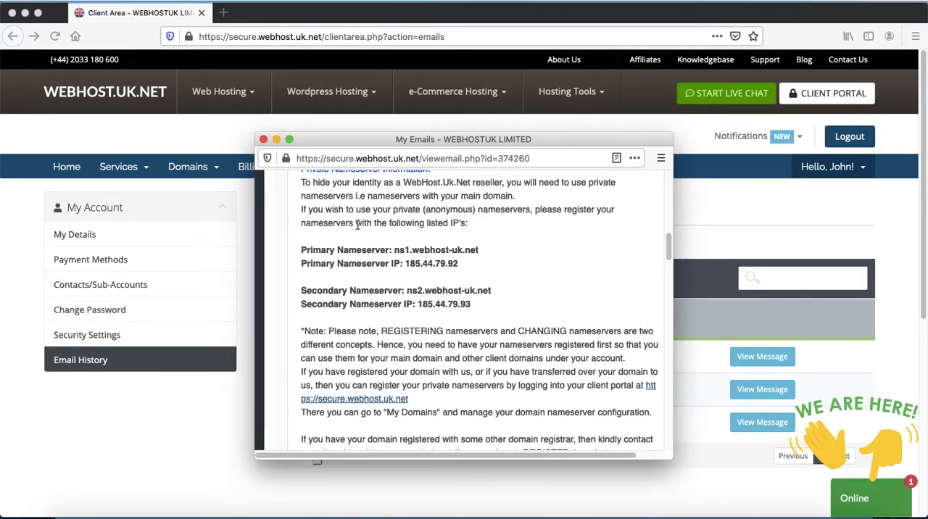
scroll(665, 248, up, 1)
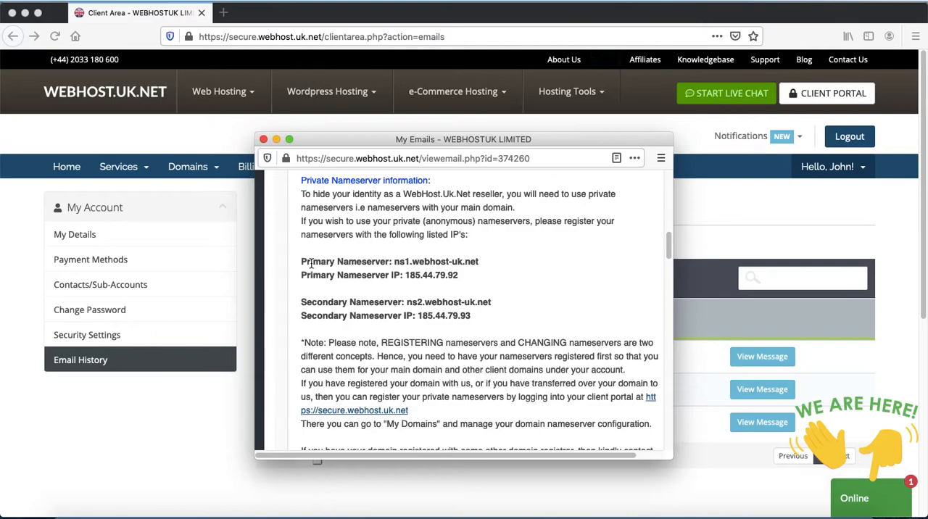
Copy the primary and secondary nameserver names and IPs from the message and replace all text in the TextEdit note with them.
drag(301, 261, 491, 317)
key(super+c)
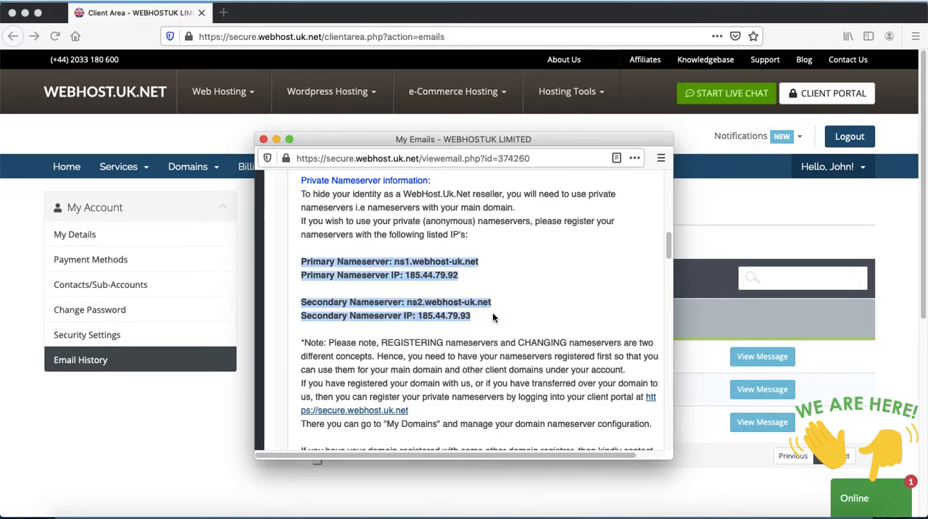
click(454, 515)
click(384, 334)
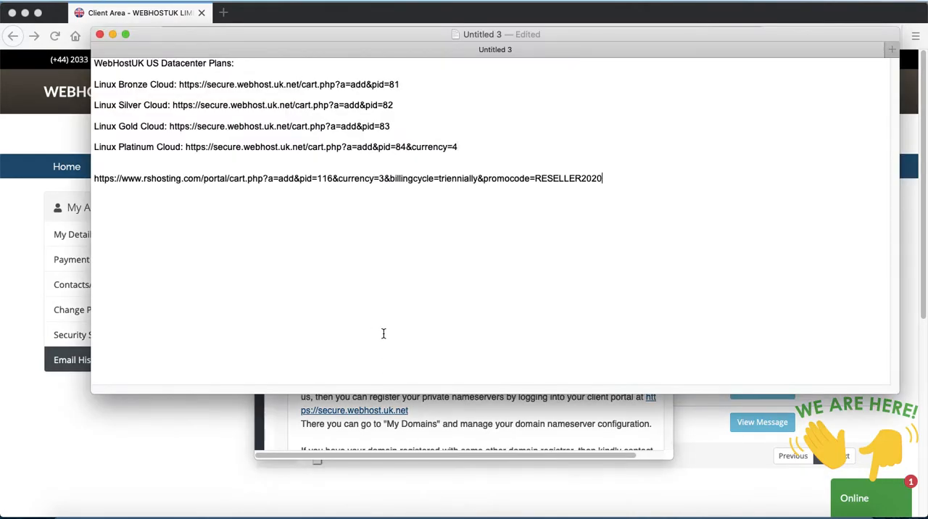
key(super+a)
key(super+v)
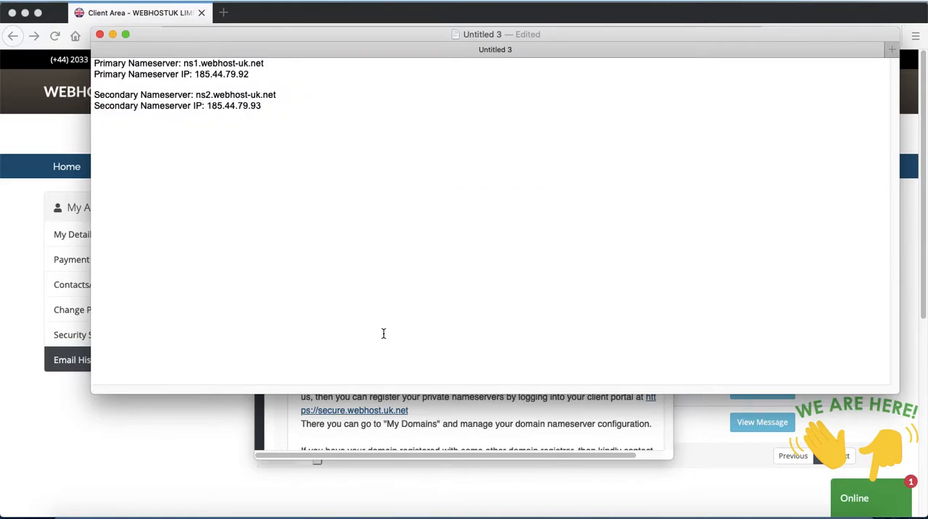
Return to the browser, close the Reseller Account Information message and open the account's My Domains list.
key(super+Tab)
key(super+Tab)
key(super+Tab)
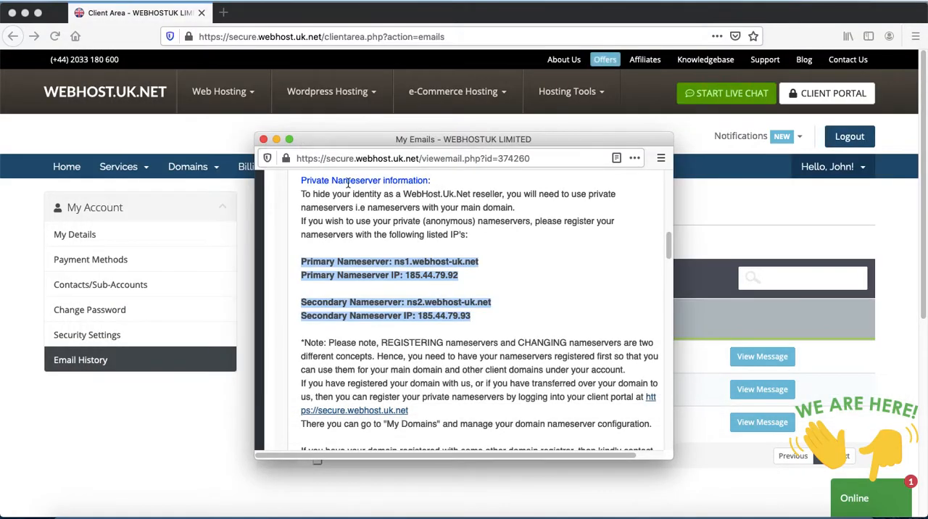
click(262, 140)
click(206, 167)
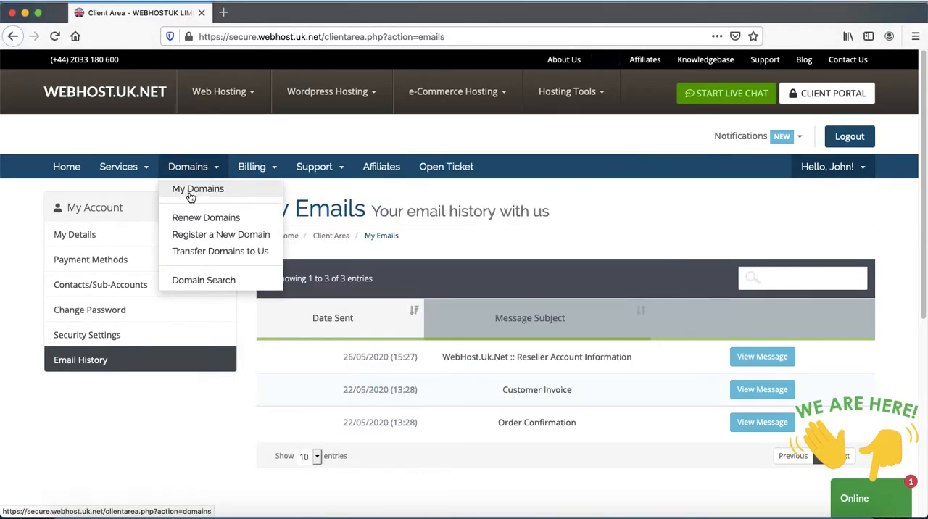
click(189, 195)
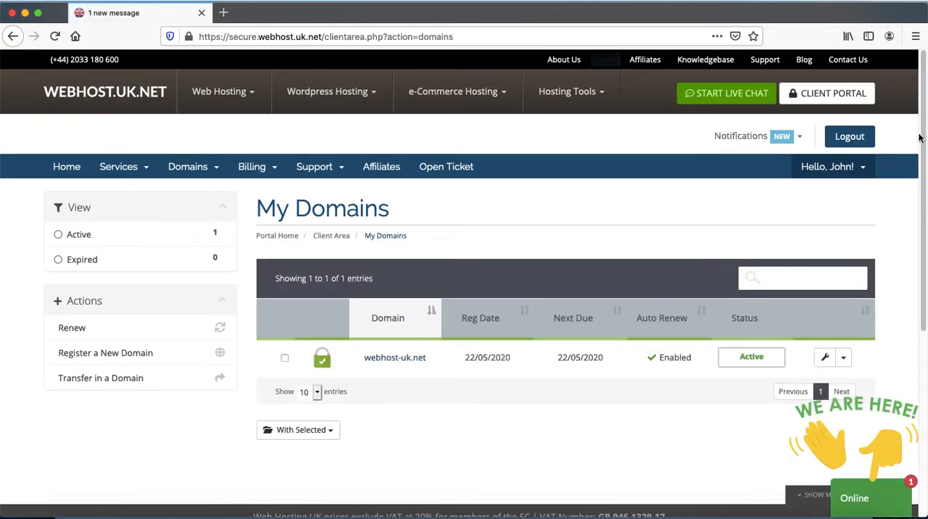
Open the nameserver management page for the webhost-uk.net domain.
drag(924, 140, 924, 178)
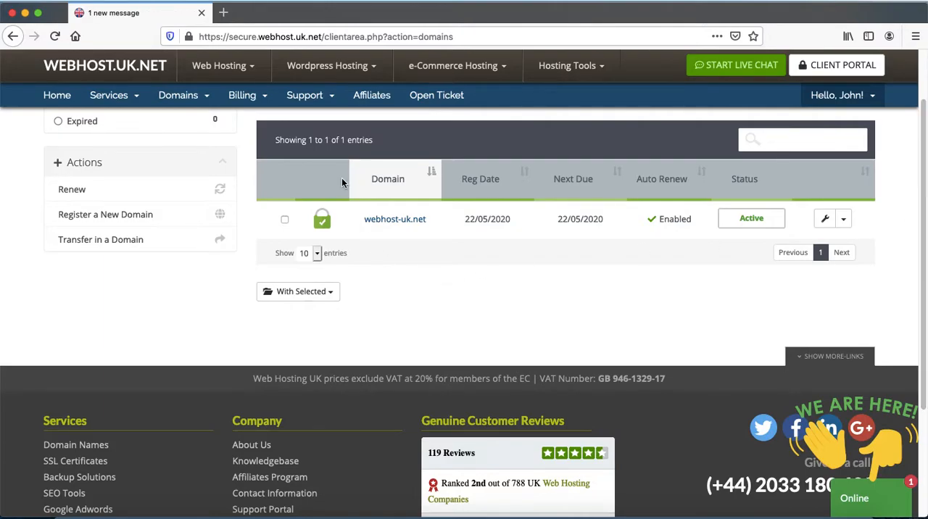
click(198, 105)
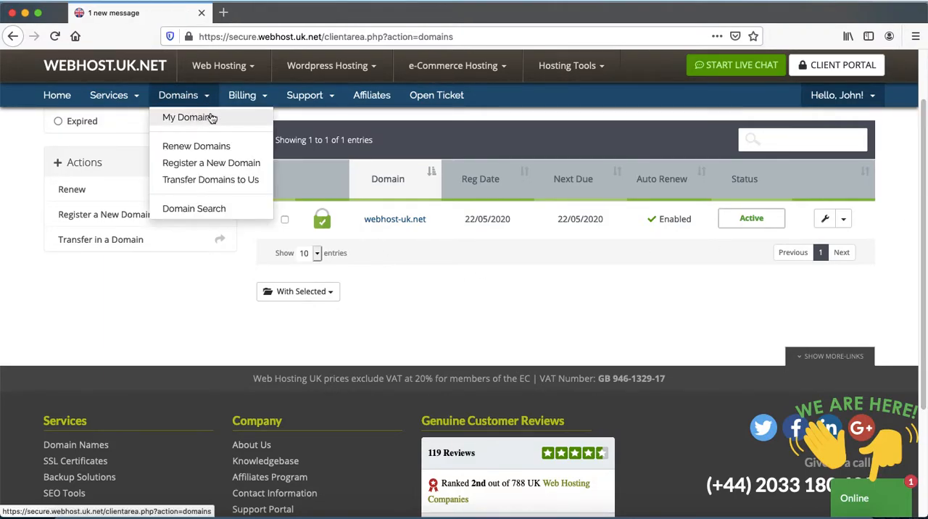
click(846, 219)
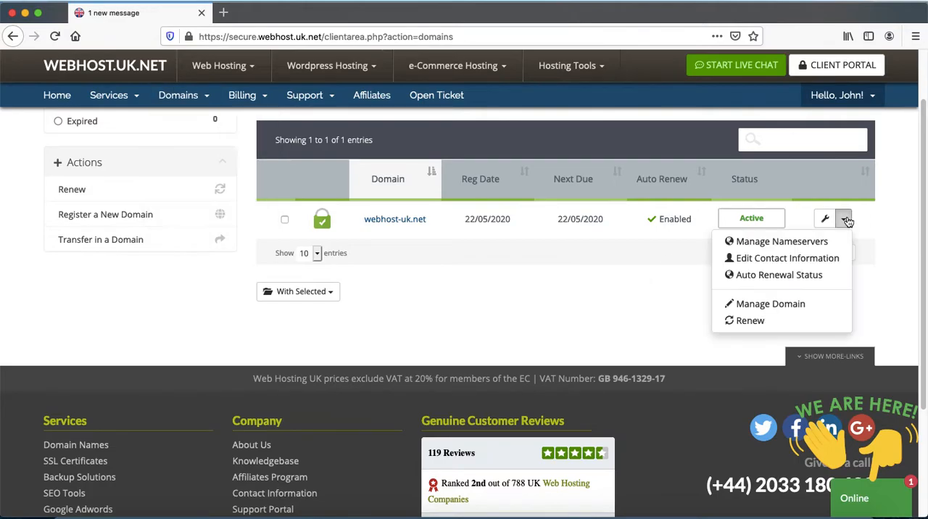
click(804, 241)
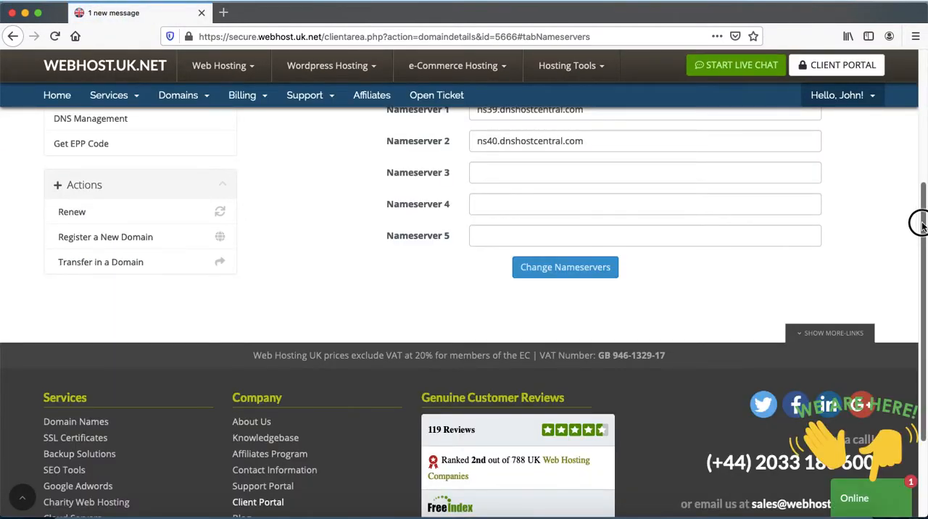
drag(921, 229, 902, 149)
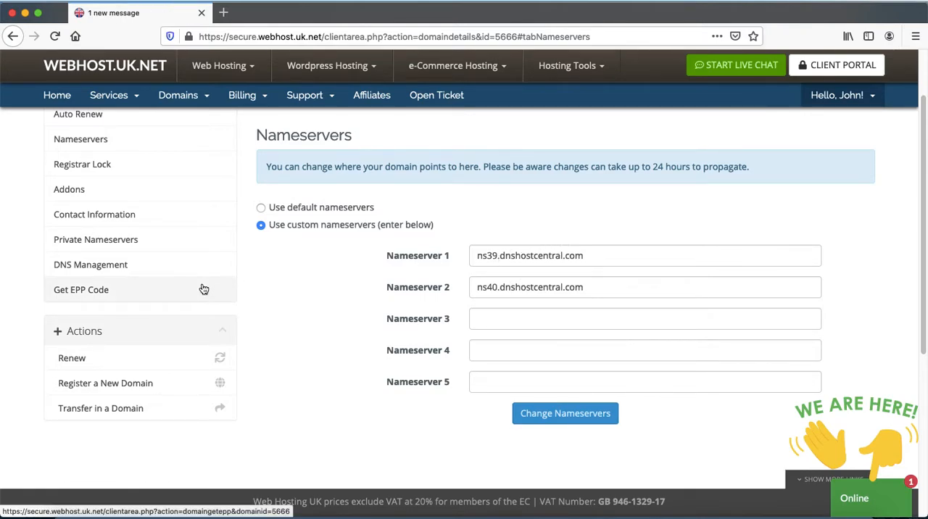
Register the private nameserver ns1 for webhost-uk.net with IP address 185.44.79.92, copied from the note.
click(89, 245)
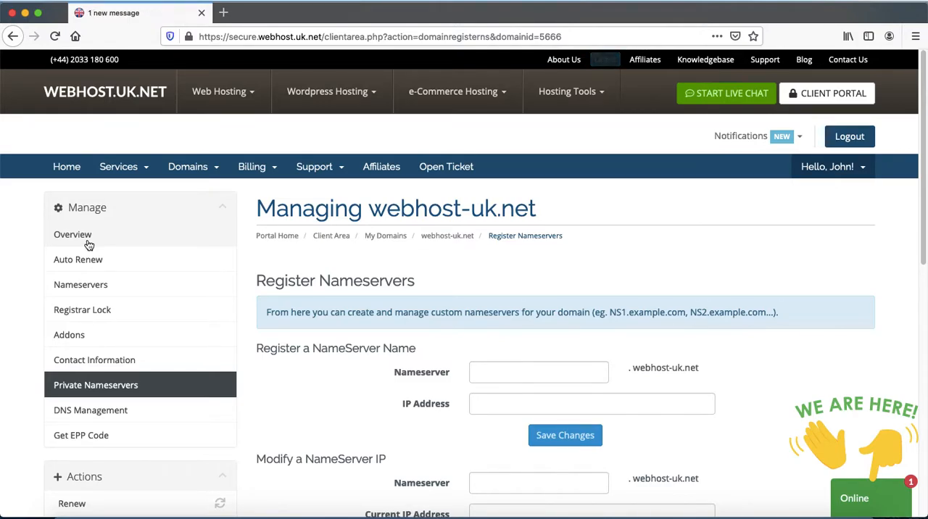
click(498, 373)
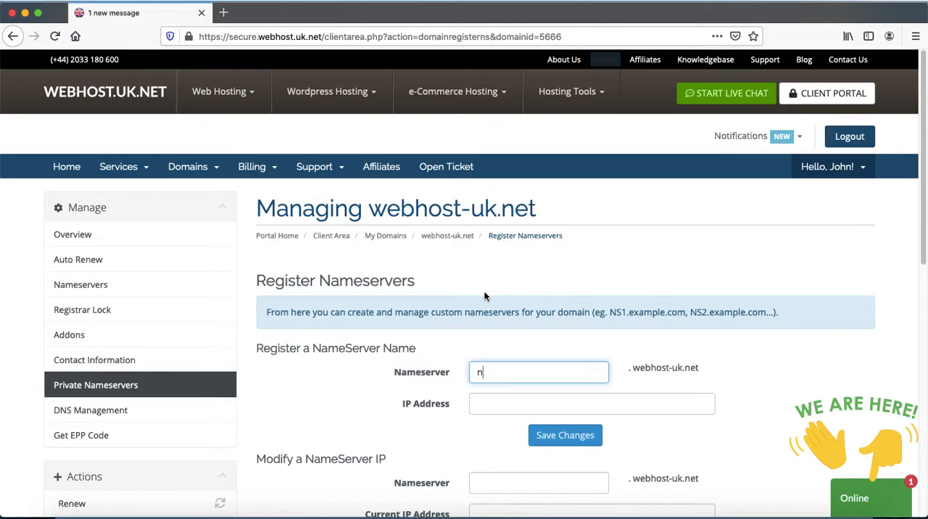
scroll(921, 250, down, 5)
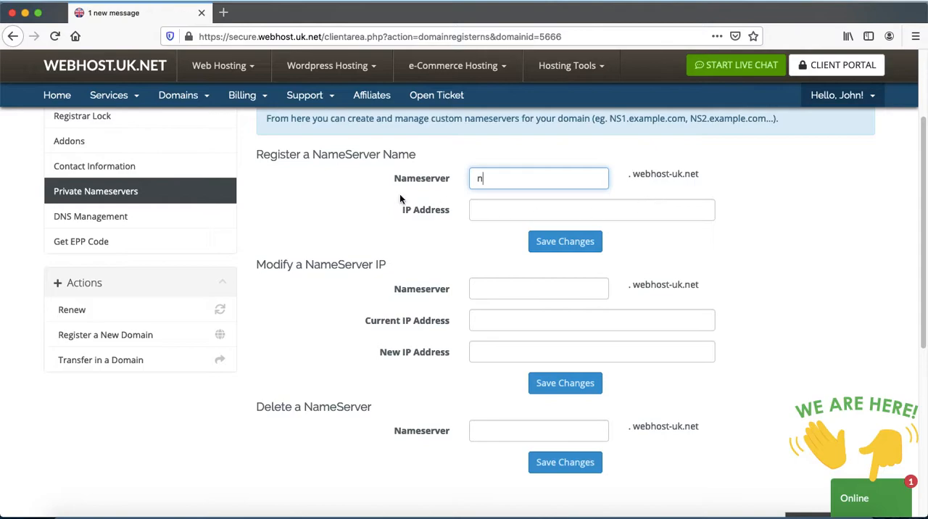
text(s1)
click(492, 213)
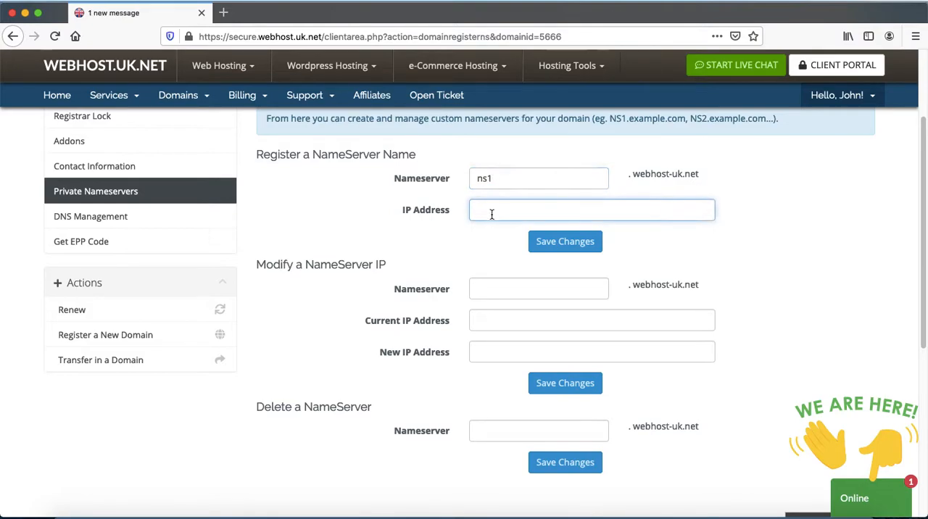
key(super+Tab)
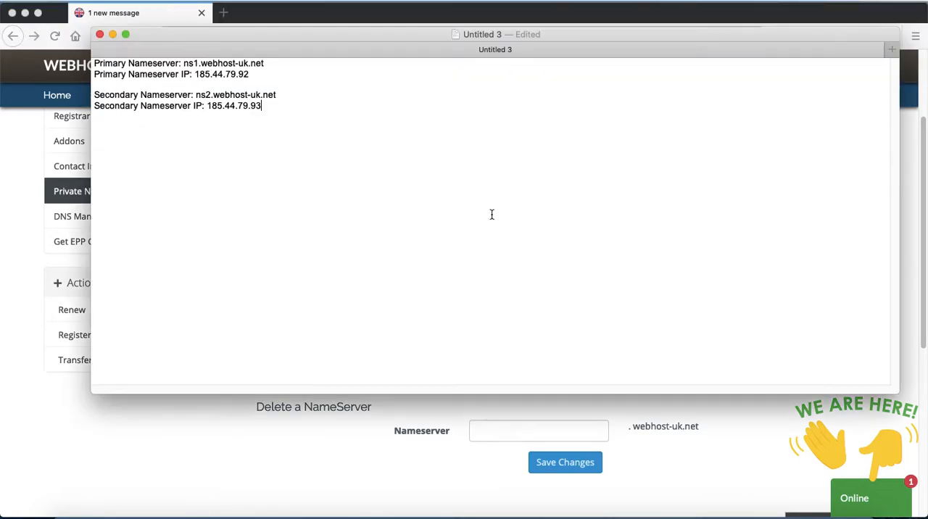
double_click(207, 74)
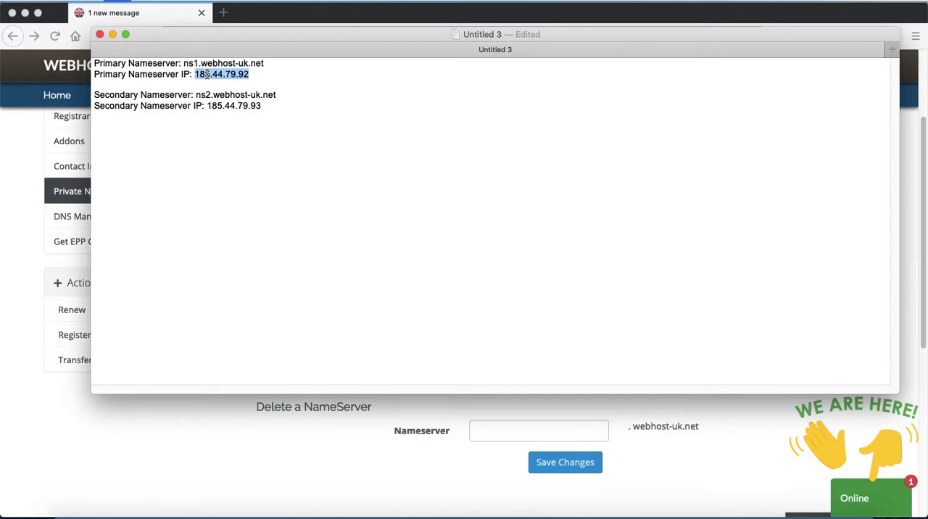
key(super+c)
key(super+Tab)
key(super+v)
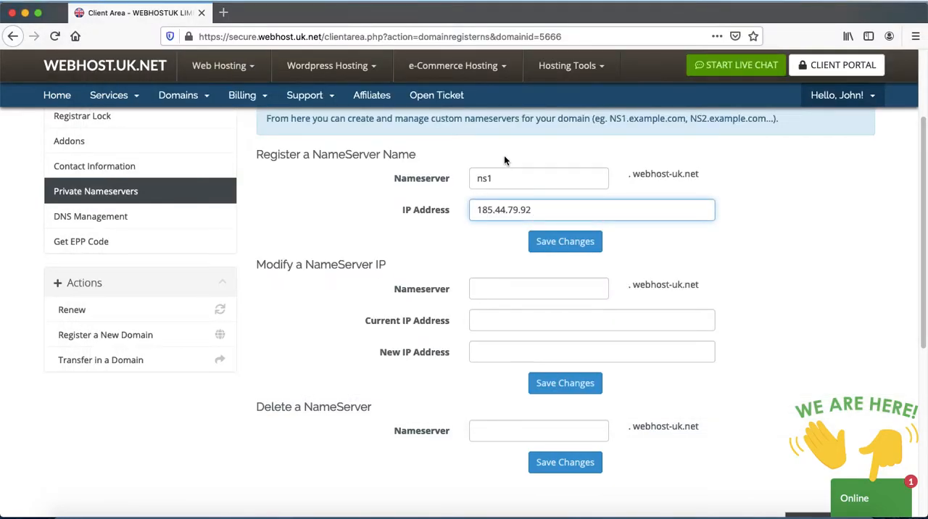
click(555, 245)
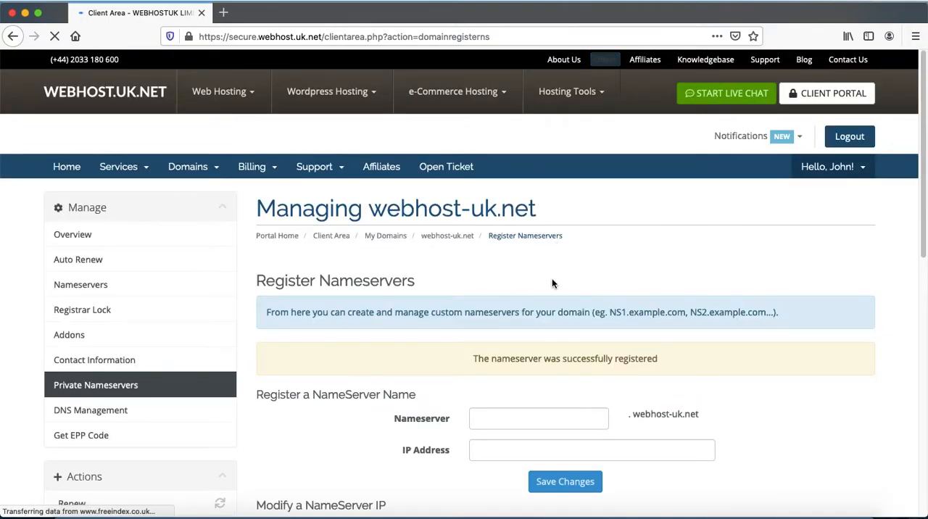
Register a second private nameserver, ns2, for webhost-uk.net with IP address 185.44.79.93 copied from the note.
scroll(490, 366, down, 5)
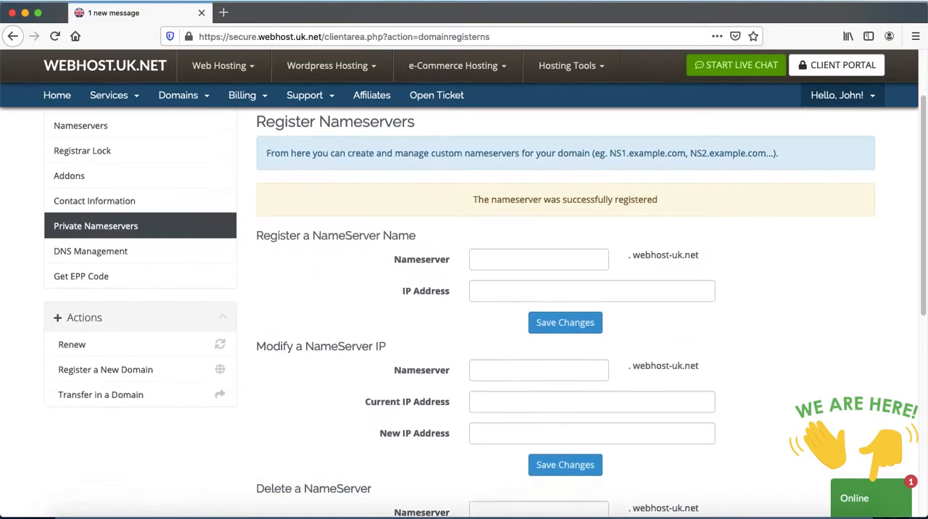
click(500, 225)
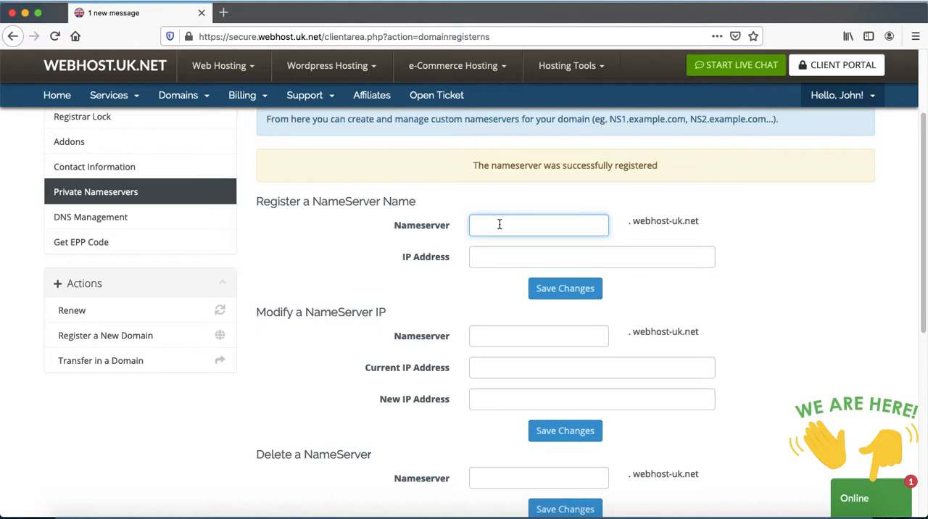
text(ns2)
key(Tab)
key(super+Tab)
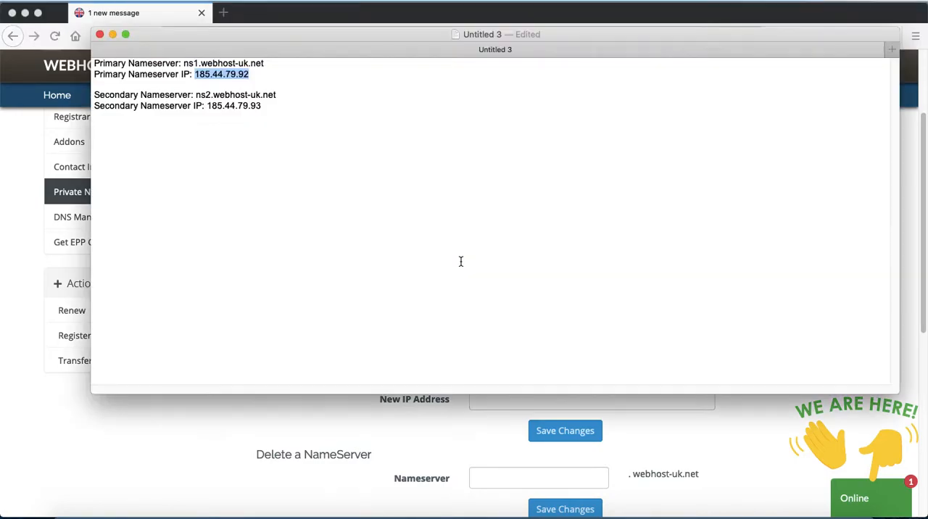
double_click(234, 107)
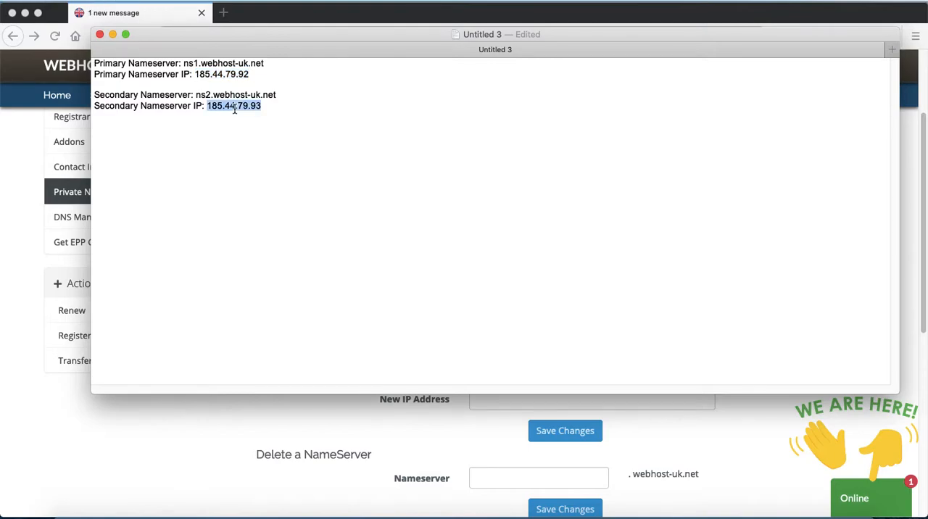
key(super+Tab)
key(super+v)
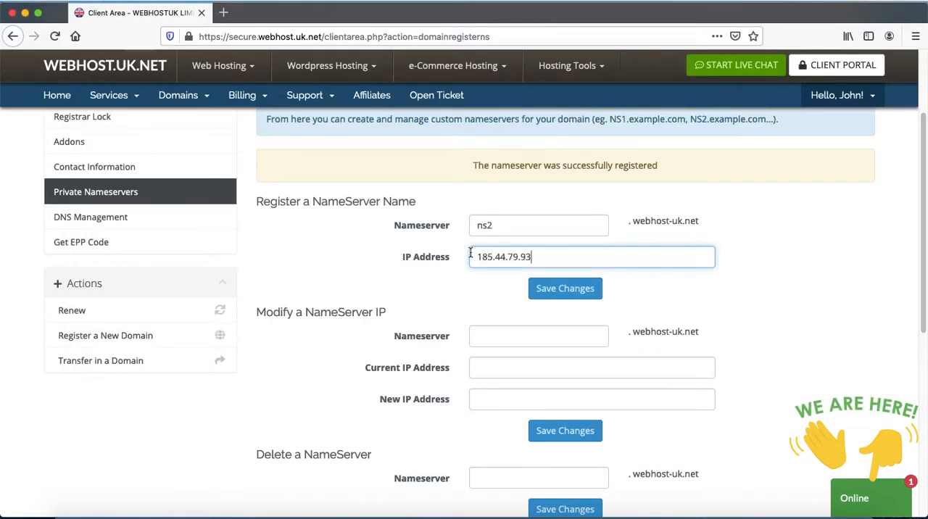
click(545, 294)
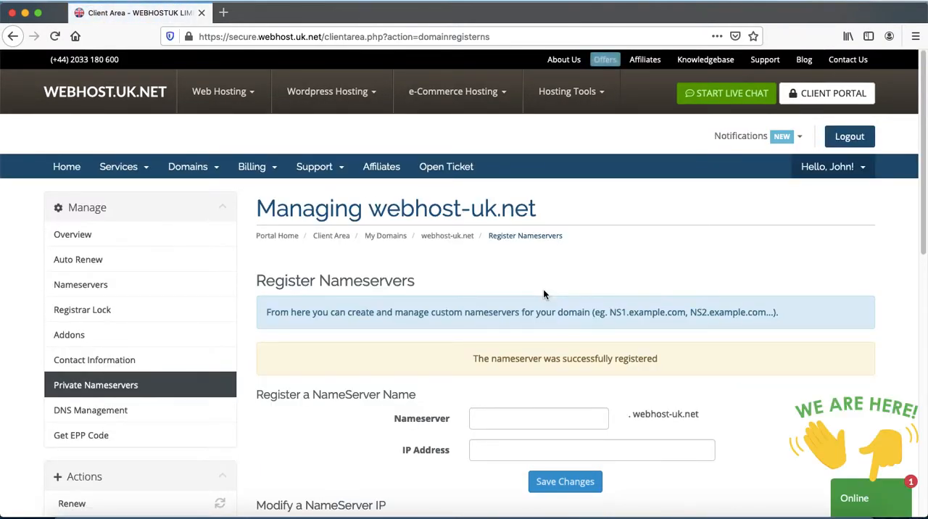
Open the domain's Nameservers settings and copy the primary nameserver name ns1.webhost-uk.net from the note.
scroll(543, 294, down, 3)
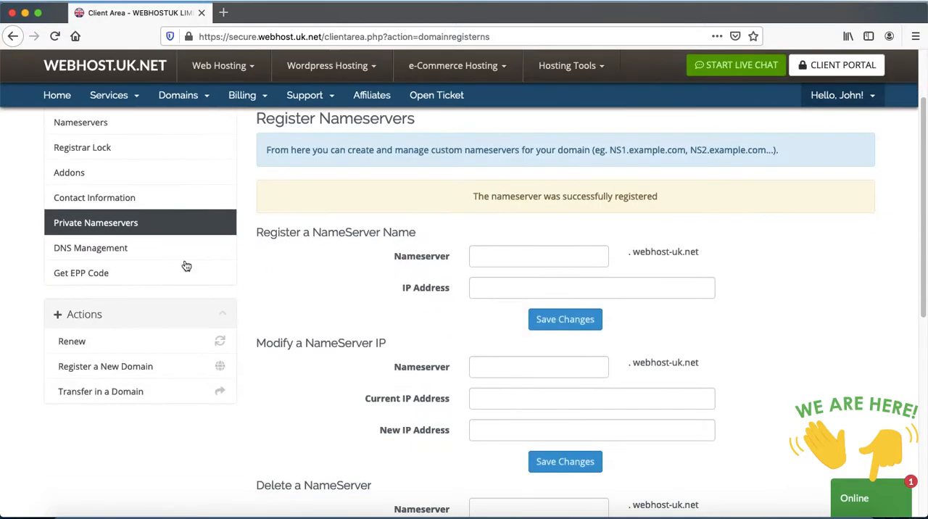
scroll(203, 250, up, 3)
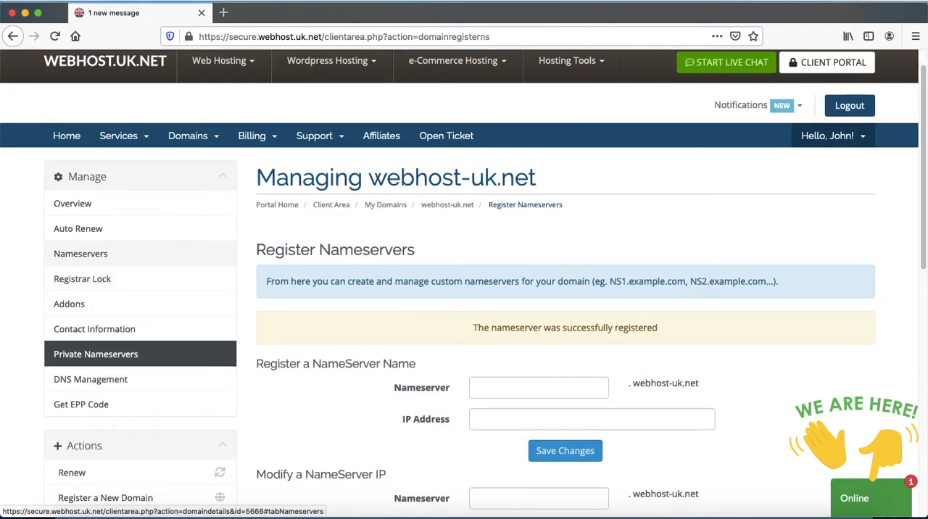
click(68, 253)
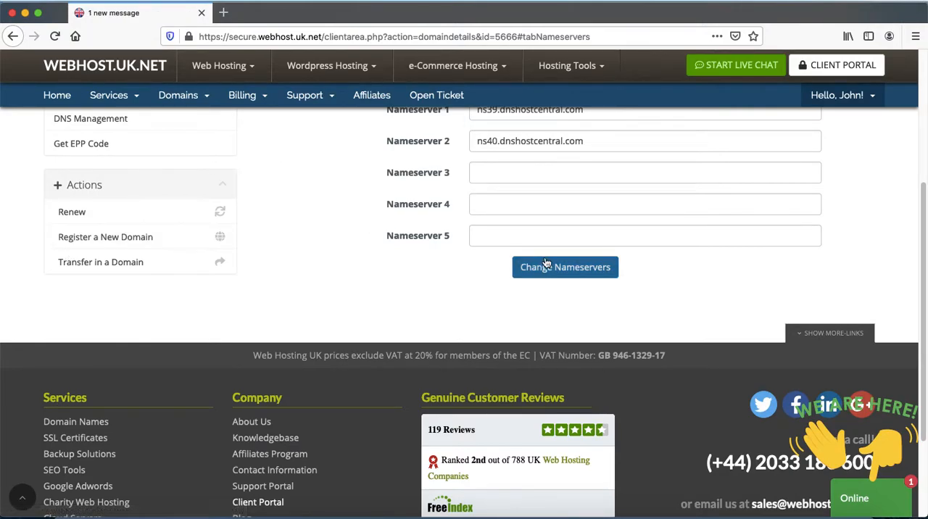
key(super+Tab)
drag(265, 64, 183, 64)
key(super+c)
key(super+Tab)
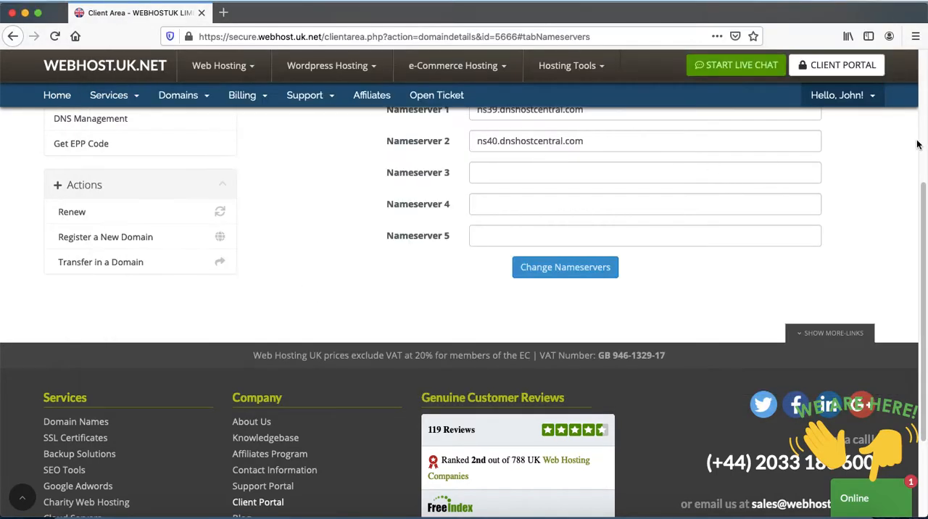
Set custom Nameserver 1 to ns1.webhost-uk.net and Nameserver 2 to ns2.webhost-uk.net, and submit the change.
scroll(912, 145, up, 5)
triple_click(502, 400)
key(super+v)
key(Tab)
key(super+v)
key(BackSpace)
text(2)
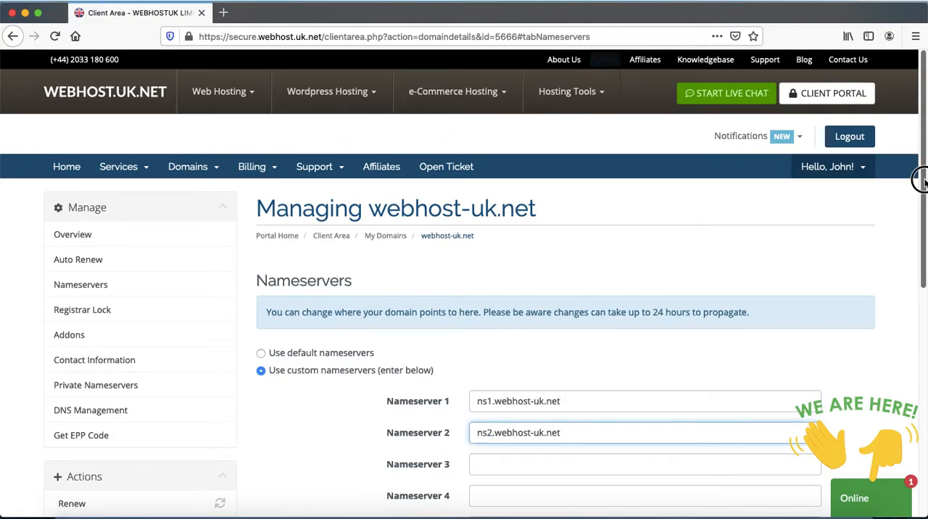
scroll(922, 180, down, 3)
click(540, 344)
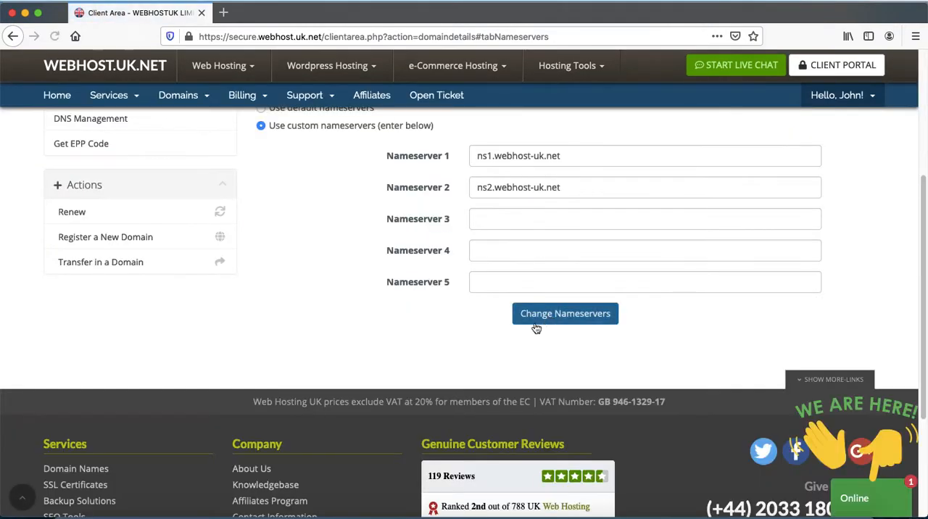
Copy the domain name from the Nameserver 1 entry and open its DNS report at intodns.com/webhost-uk.net in a new browser tab.
double_click(508, 156)
key(shift+super+Right)
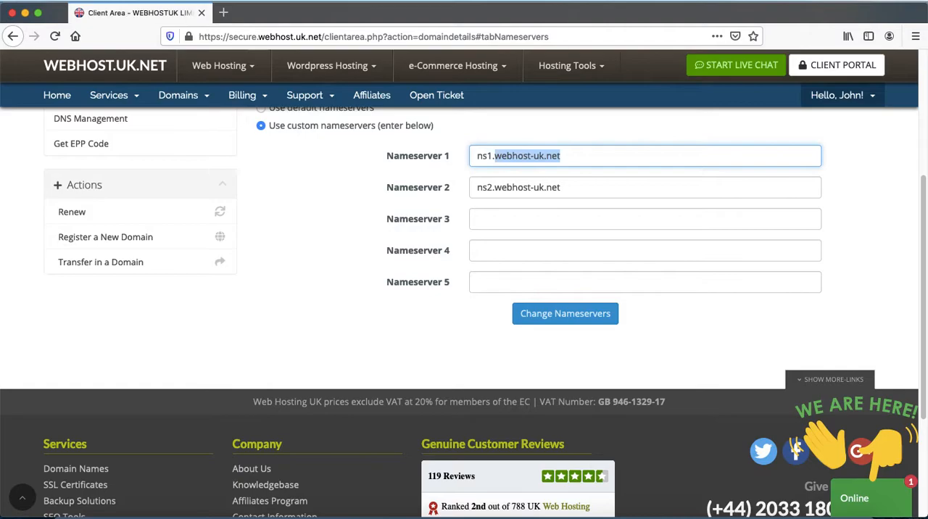
click(224, 13)
text(into)
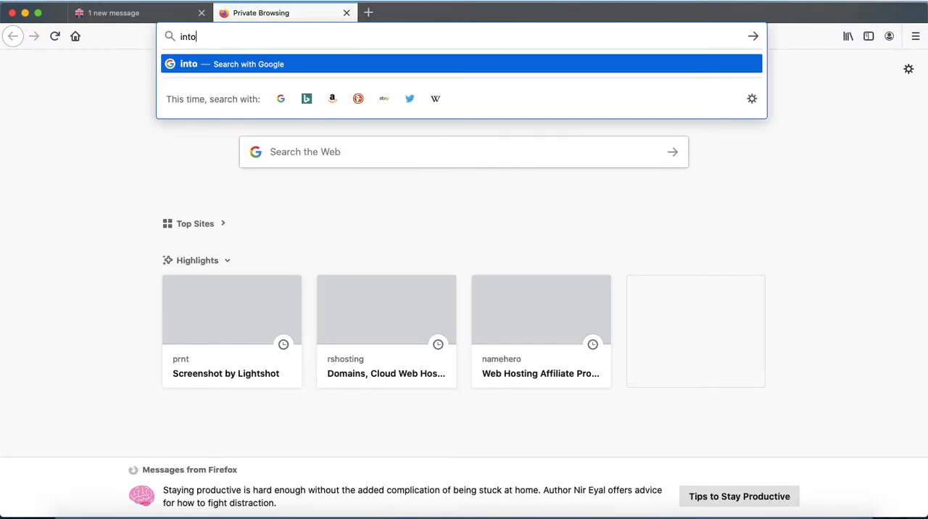
text(d.ns.com/webhost-uk.net)
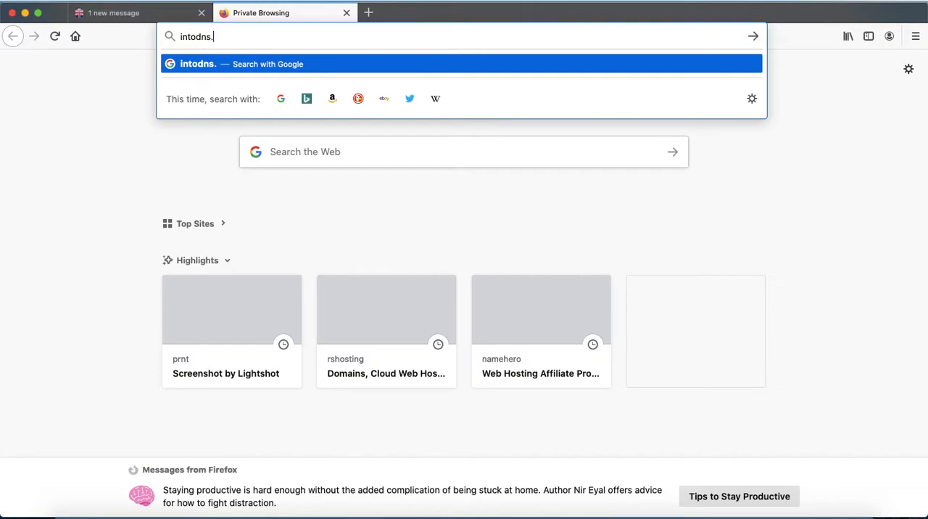
key(Return)
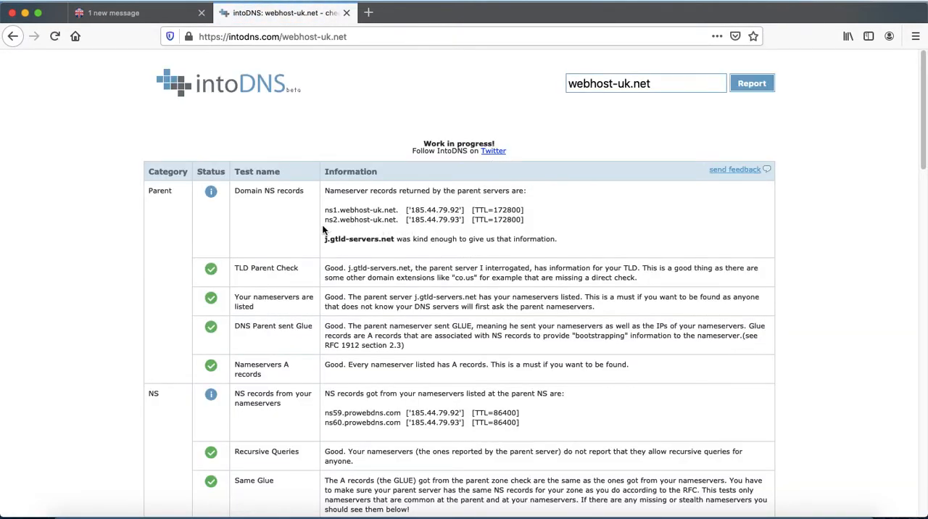
Examine the nameserver records and IP addresses returned by the parent servers in the DNS report for webhost-uk.net.
drag(325, 210, 413, 211)
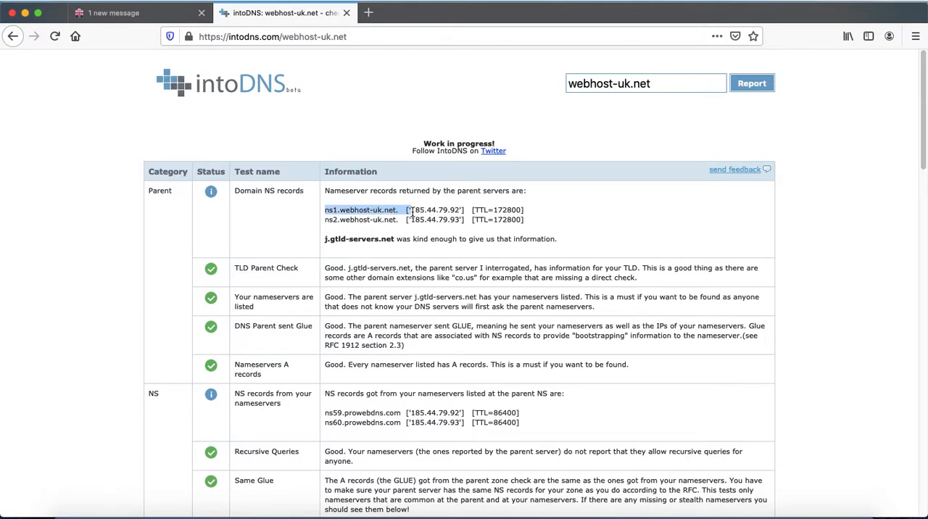
drag(517, 221, 377, 180)
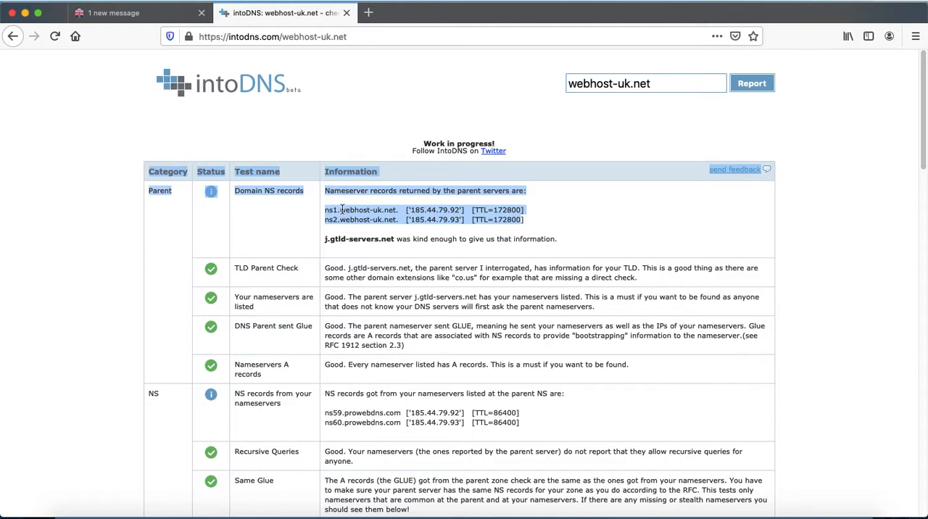
click(180, 165)
Return to the hosting client area, open the active Linux Gold Cloud service for webhost-uk.net, and log in to WHM from it.
click(152, 13)
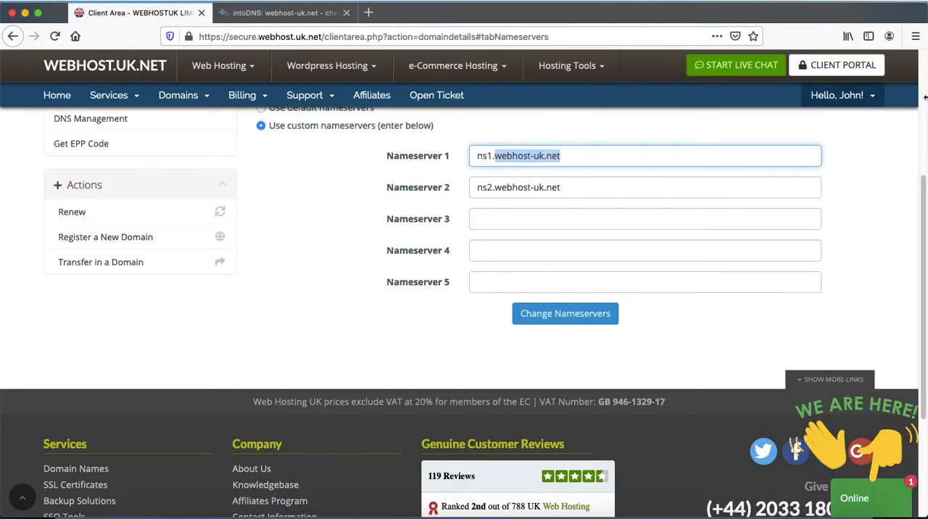
scroll(926, 93, up, 5)
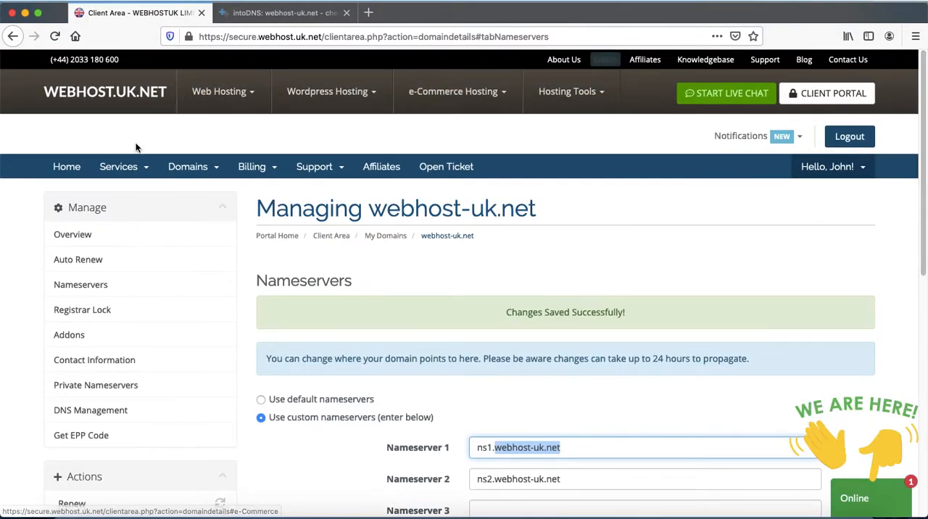
click(149, 170)
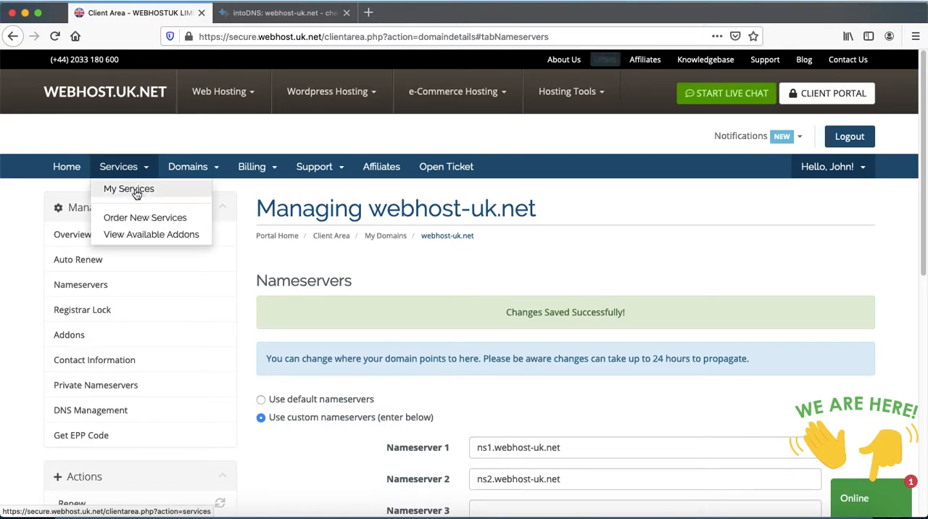
click(135, 191)
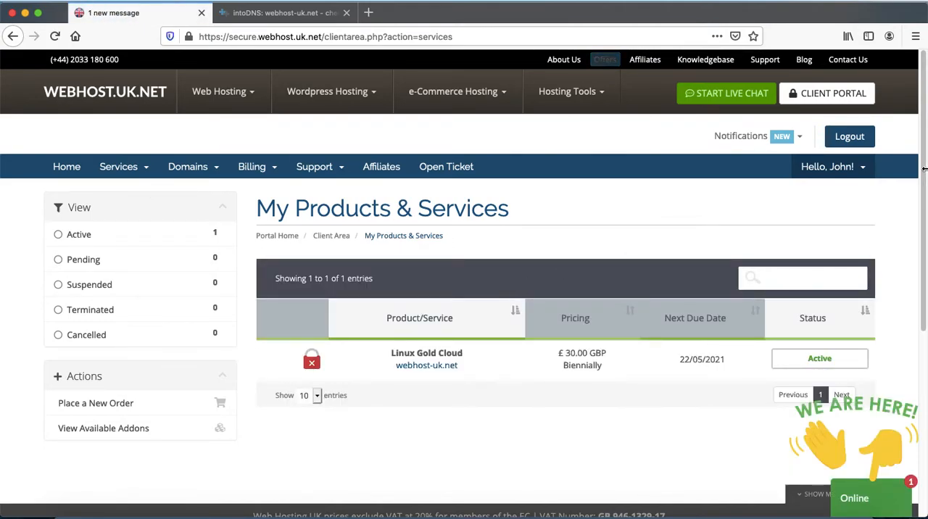
scroll(923, 206, down, 3)
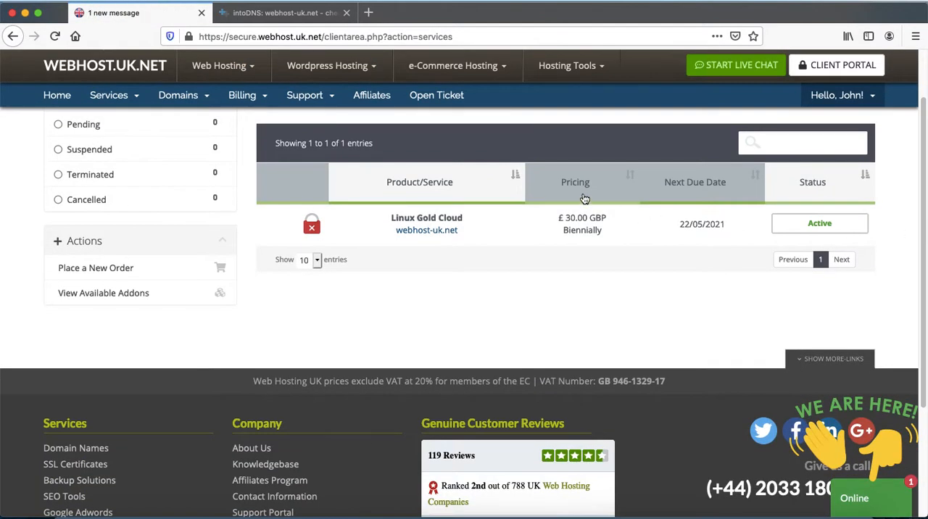
click(832, 227)
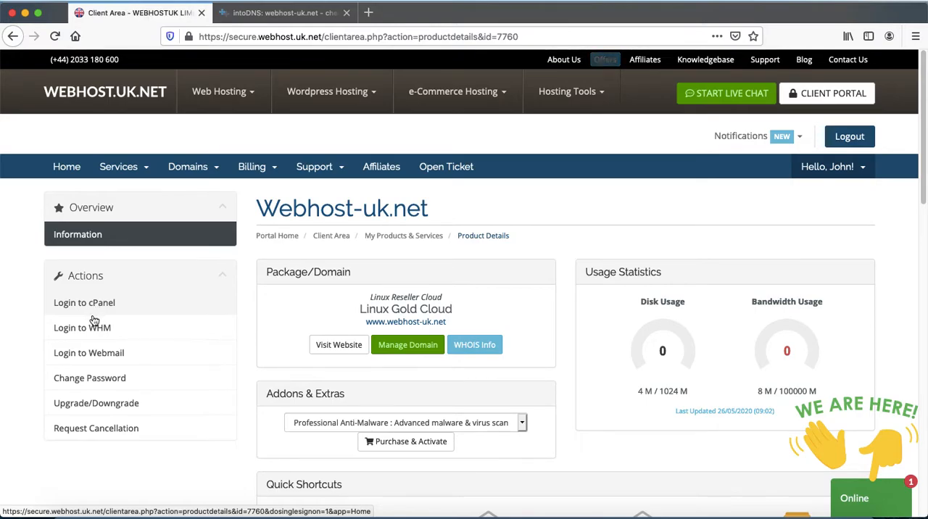
click(85, 328)
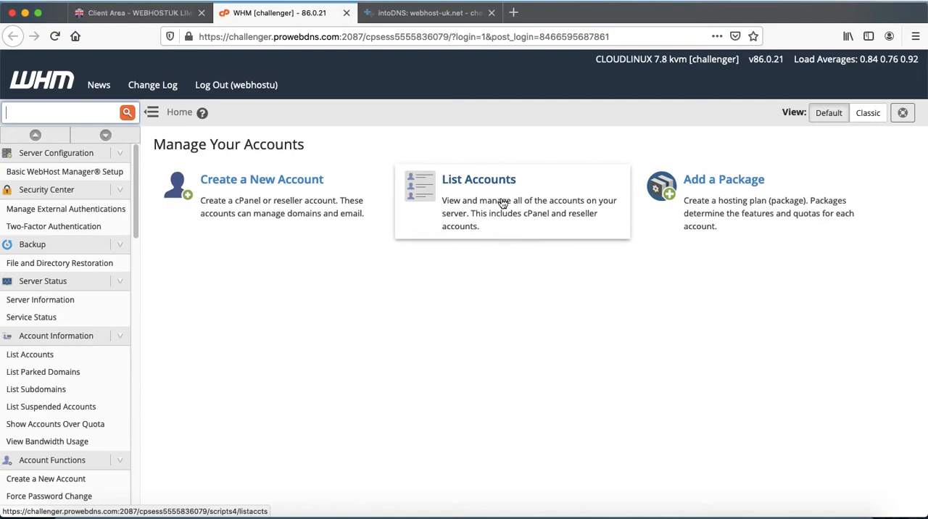
Start adding a hosting package in WHM and name it Mercury.
click(730, 205)
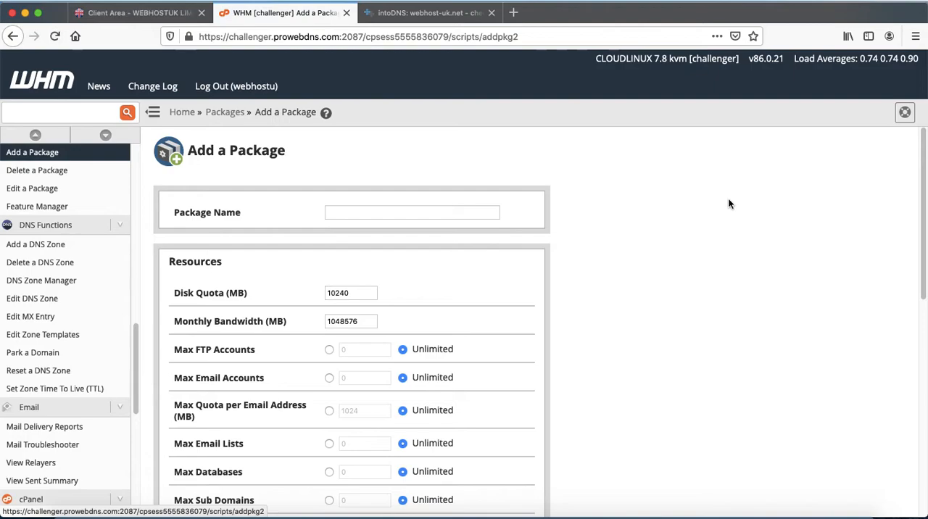
click(368, 214)
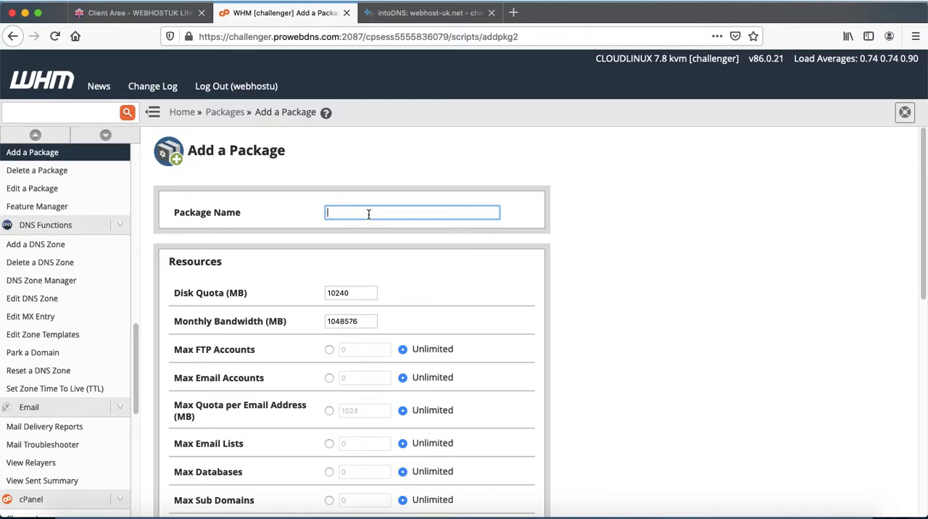
text(ercry)
key(BackSpace)
key(BackSpace)
text(u)
Set the package's disk quota to 2000 MB and its monthly bandwidth to 10000 MB.
double_click(352, 295)
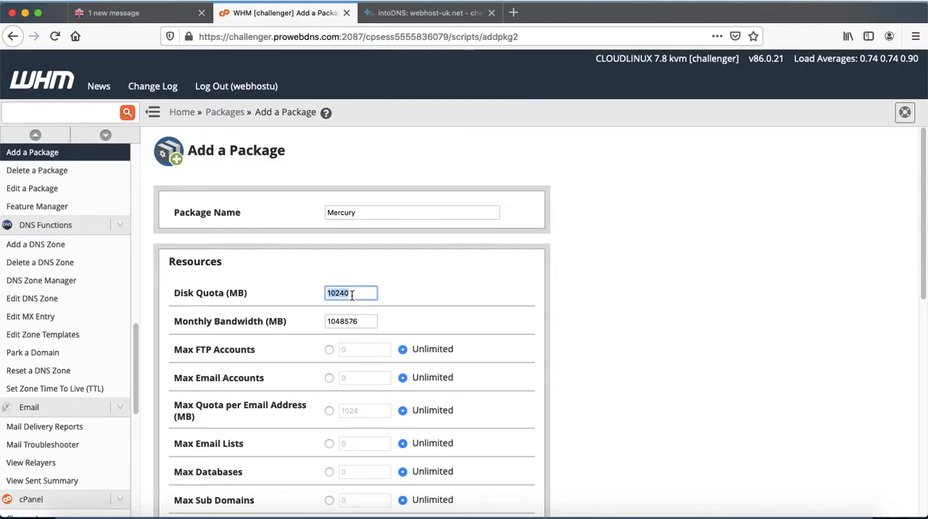
key(BackSpace)
text(2000)
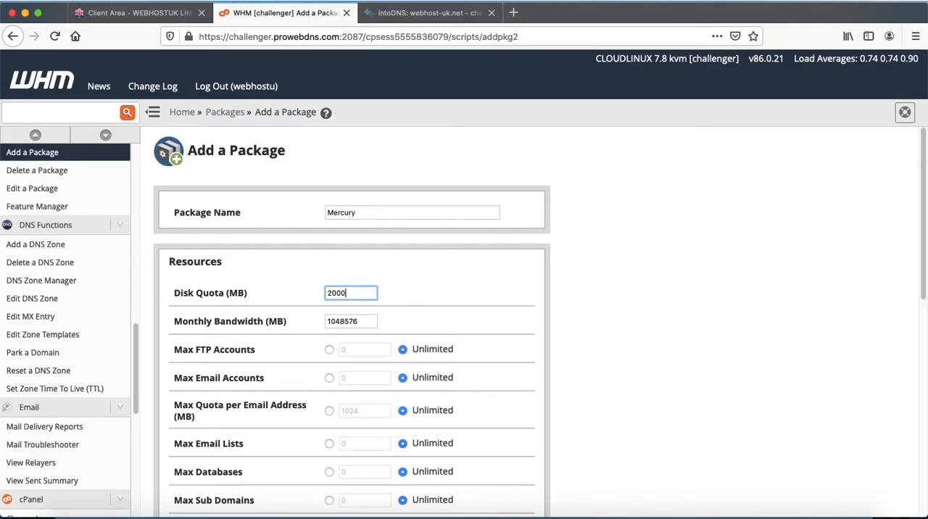
key(Tab)
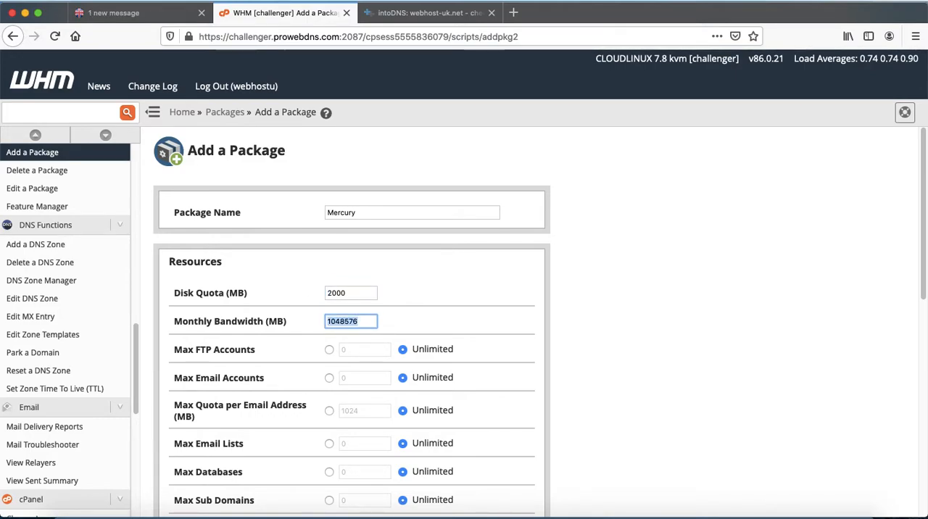
text(10000)
click(692, 324)
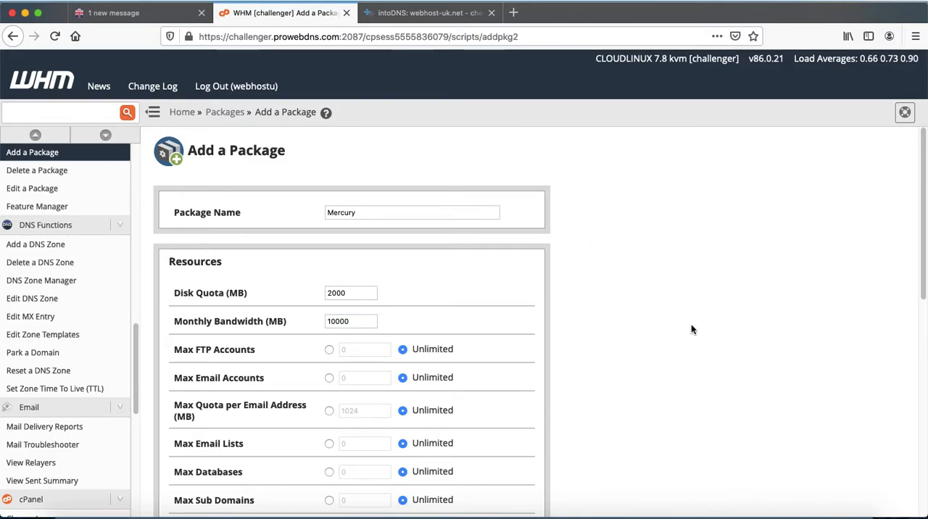
Keep the remaining resource limits and settings at their defaults and add the Mercury package.
scroll(692, 324, down, 4)
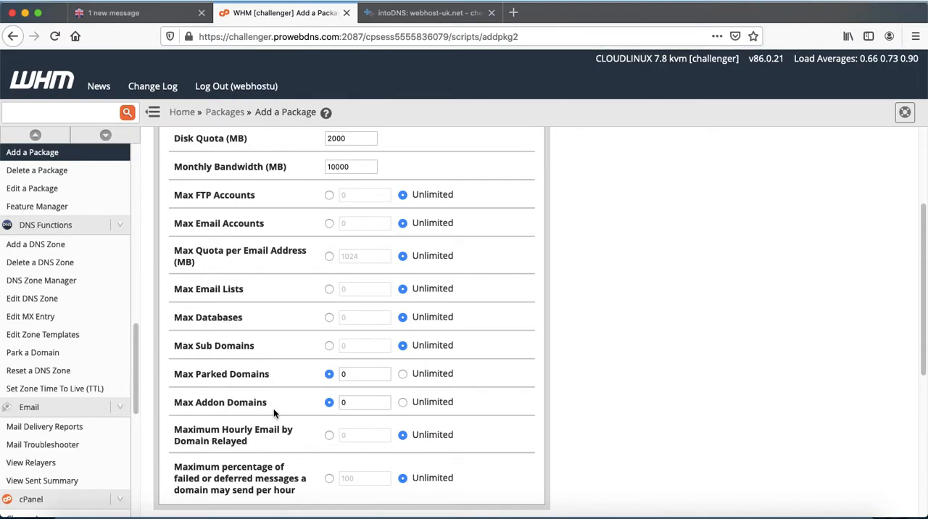
scroll(603, 408, down, 5)
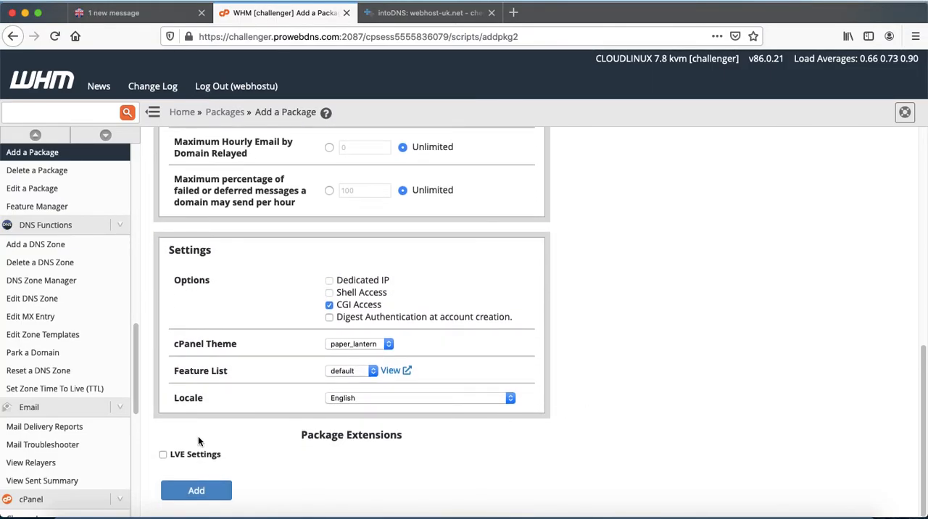
click(199, 493)
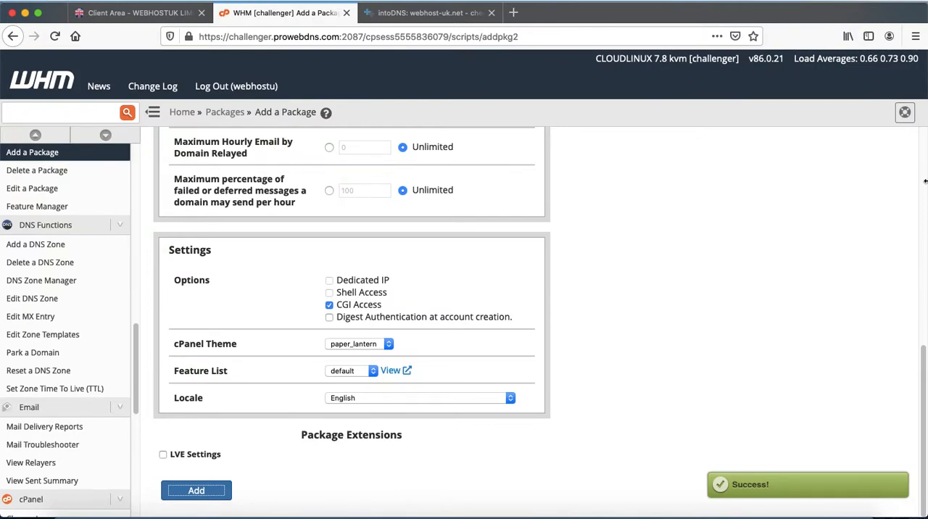
Open the Edit a Package page to view the packages available for editing.
drag(924, 365, 879, 109)
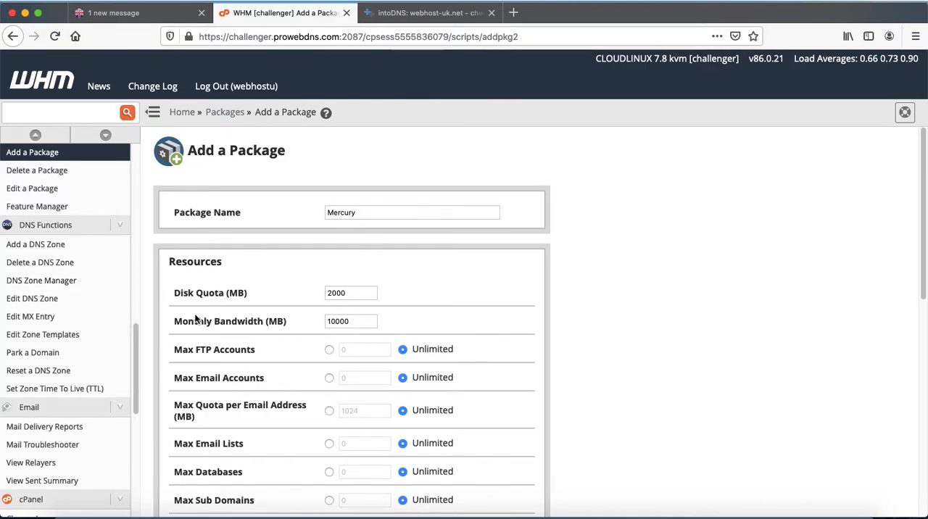
drag(138, 341, 134, 307)
click(20, 318)
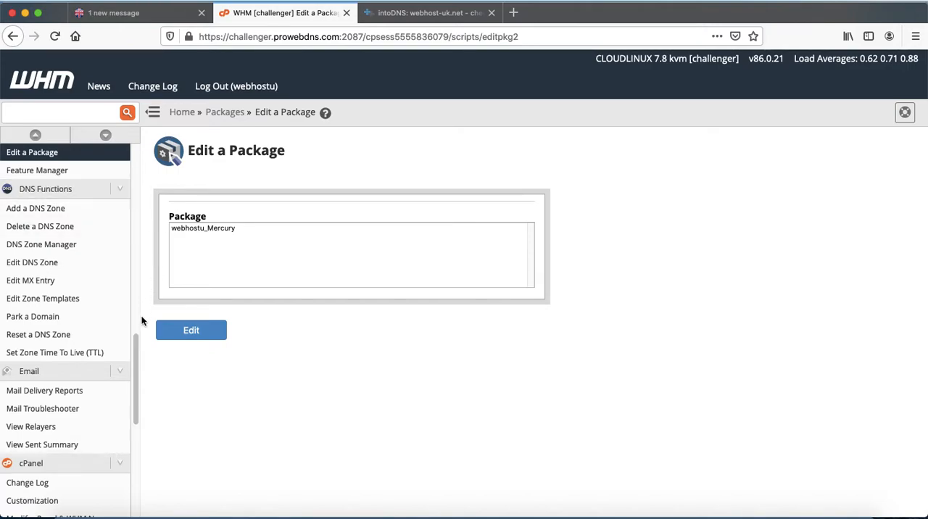
Open the Create a New Account form from the account functions.
drag(134, 379, 105, 229)
scroll(105, 229, up, 3)
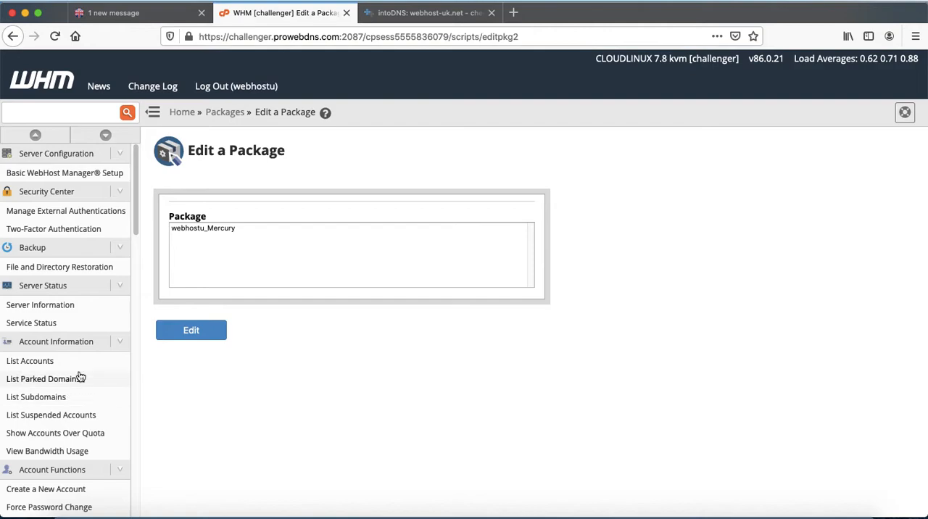
drag(135, 212, 145, 280)
click(32, 296)
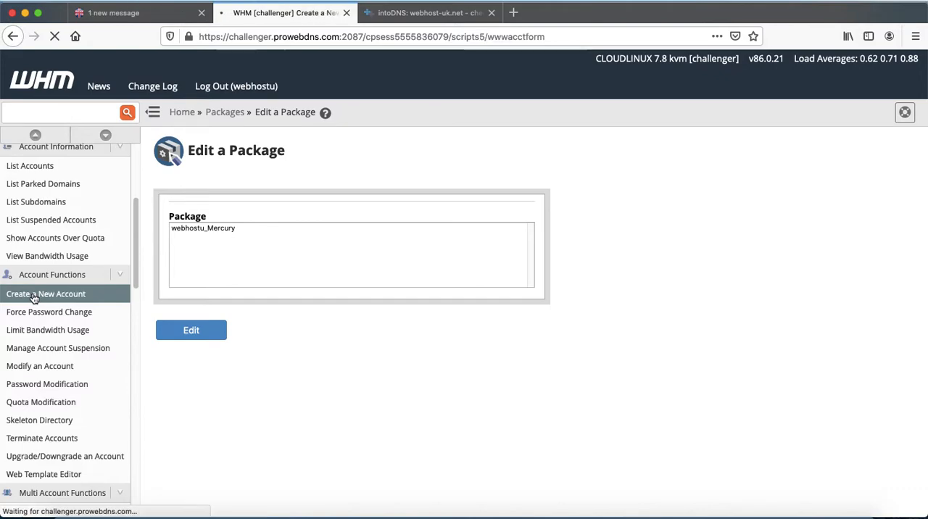
Examine the reseller's account, disk space and bandwidth limits, and the package-based limits, on the new account form.
scroll(680, 330, down, 5)
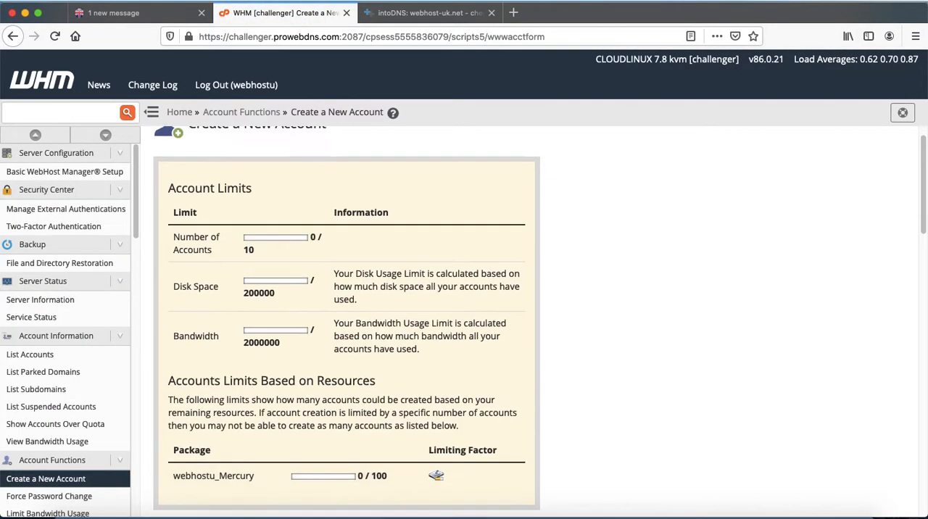
scroll(290, 230, down, 3)
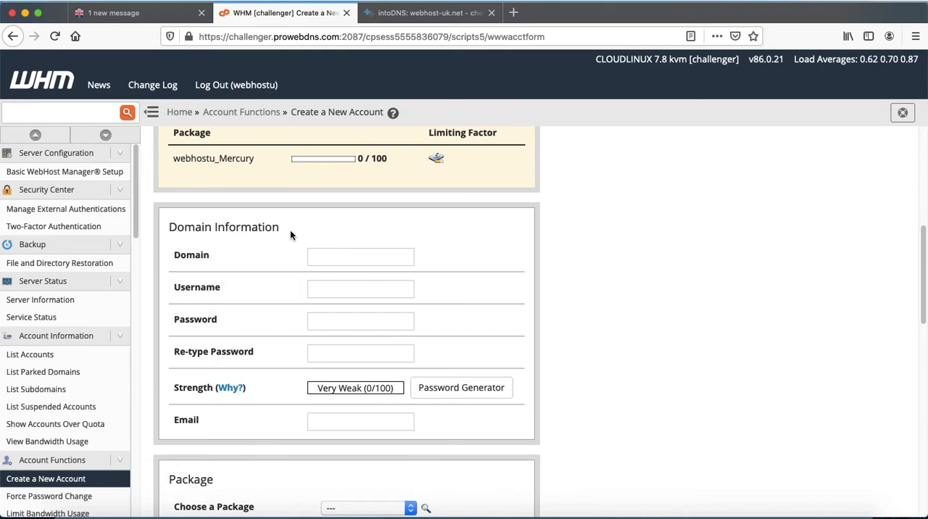
drag(923, 299, 892, 186)
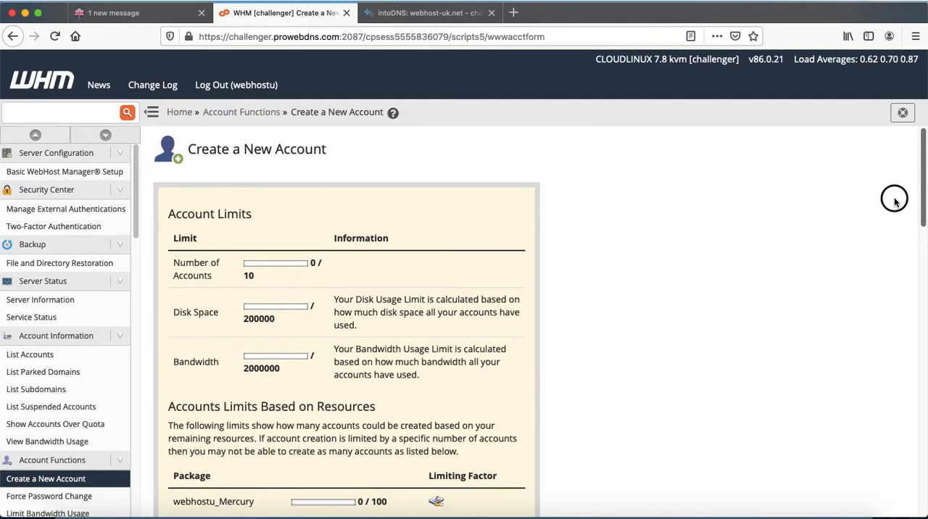
scroll(899, 210, down, 3)
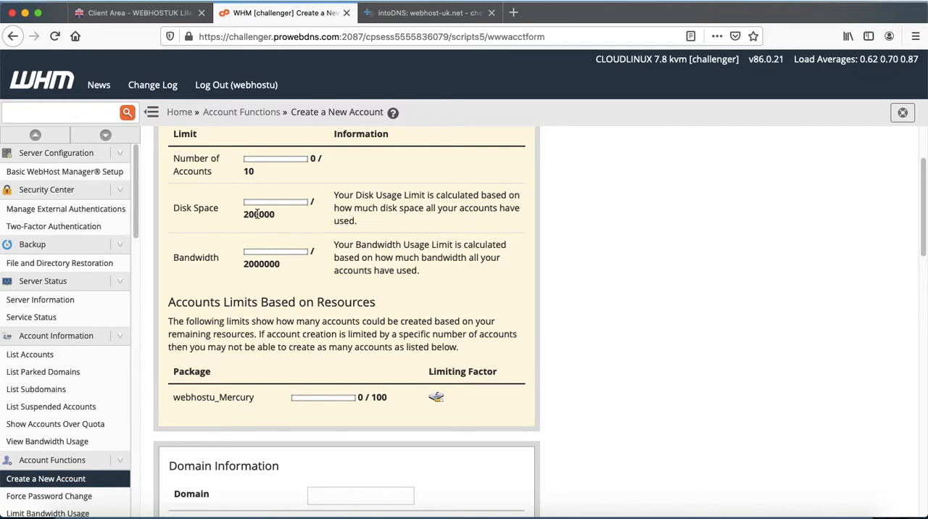
triple_click(245, 265)
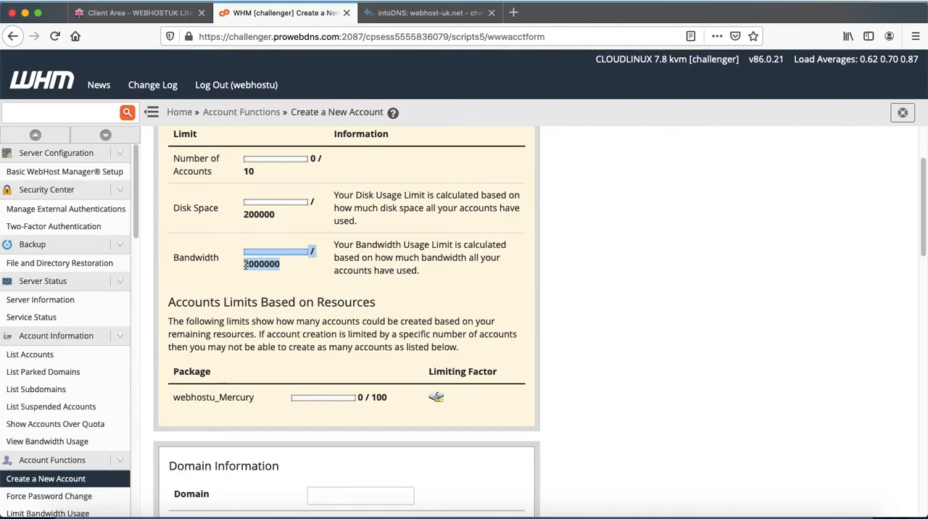
click(689, 259)
Enter johnydemo.com as the new account's domain and accept the suggested username johnydemo.
scroll(689, 259, down, 3)
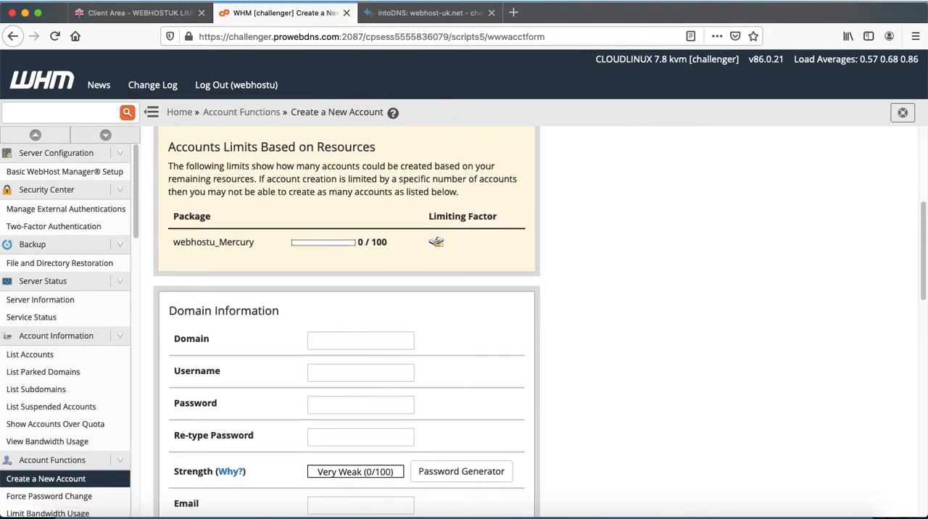
scroll(628, 308, down, 2)
click(331, 263)
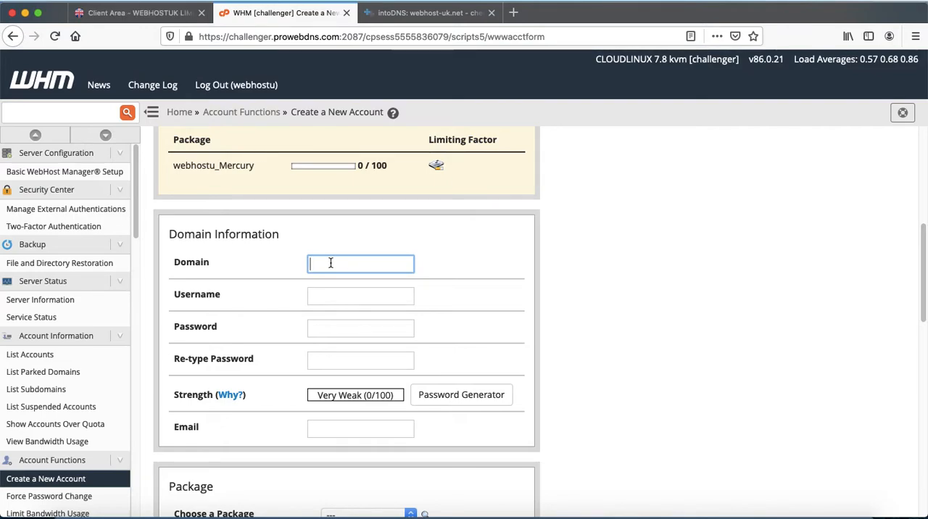
text(j)
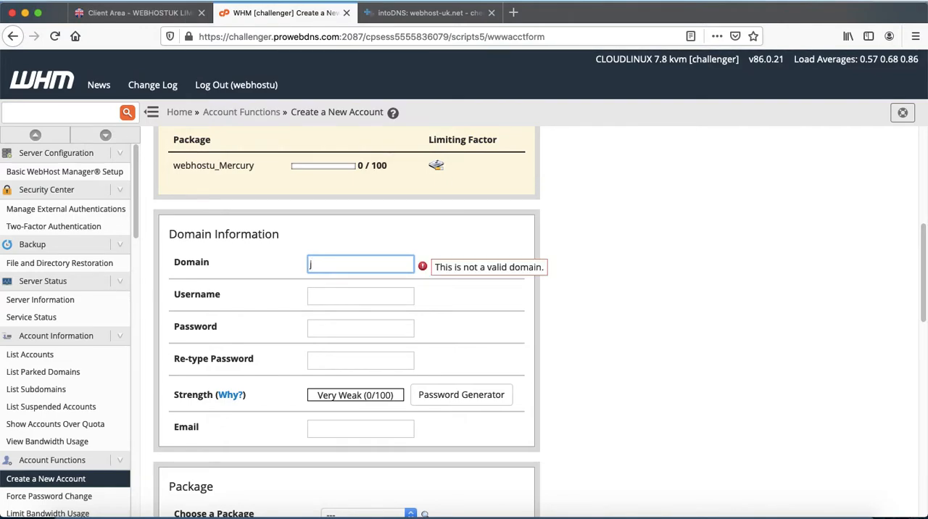
text(ohnydemo)
key(Tab)
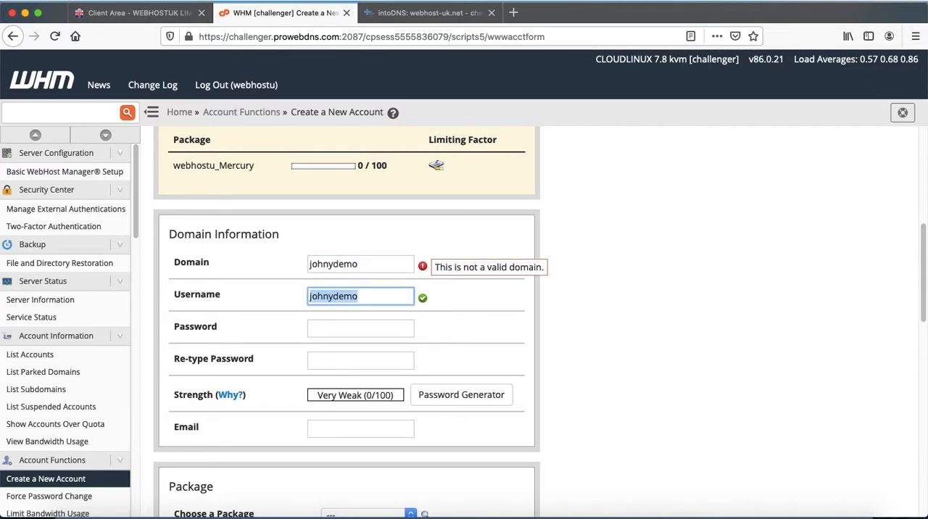
click(377, 266)
text(.com)
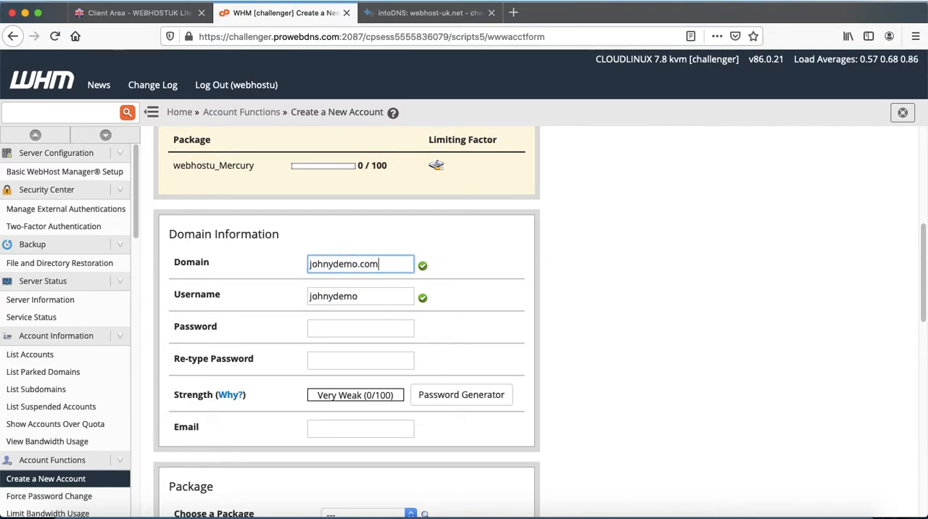
key(Tab)
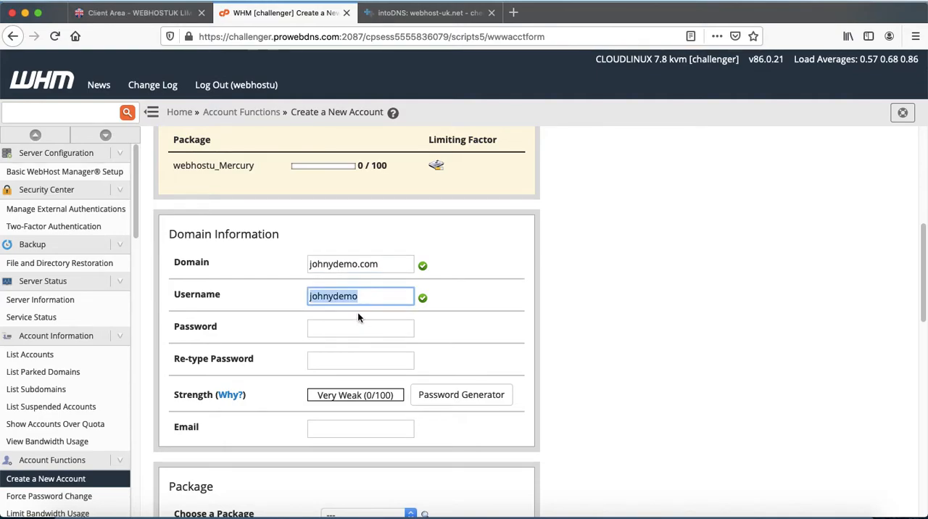
Generate a password for the new account, confirm it has been copied to a safe place, and use it in the password fields.
click(459, 395)
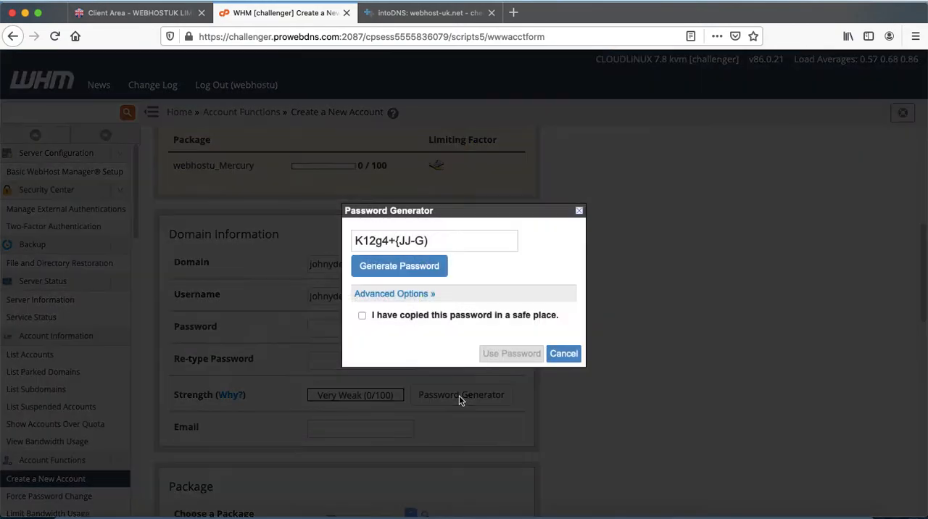
click(428, 320)
click(511, 354)
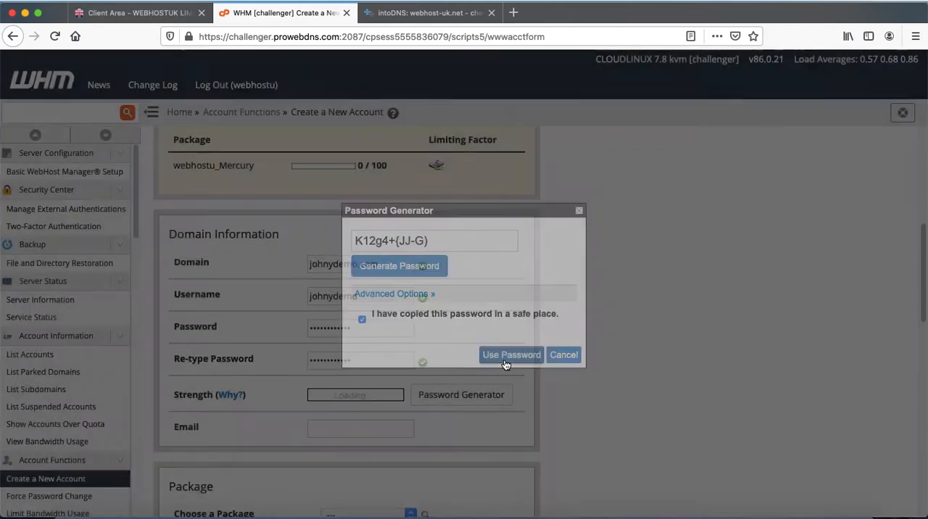
Assign the webhostu_Mercury package to the new johnydemo.com account.
drag(921, 251, 921, 317)
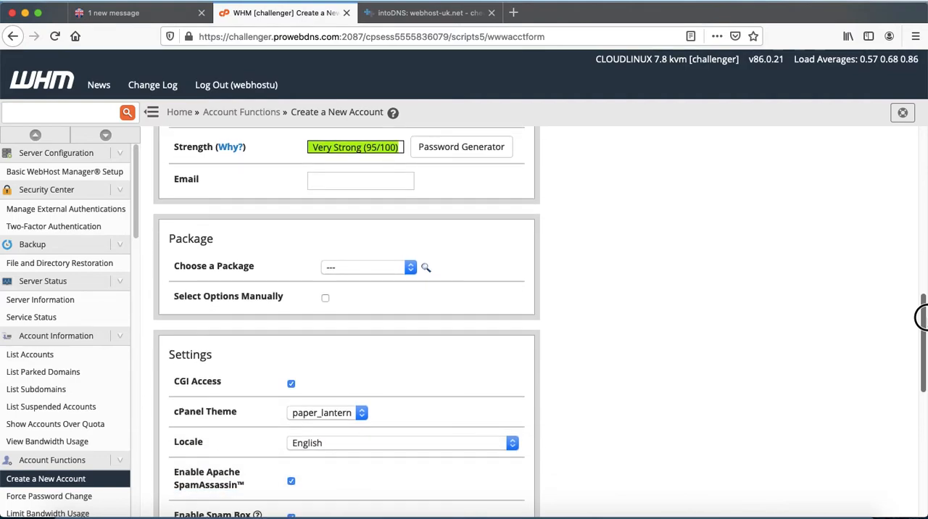
click(380, 266)
click(391, 279)
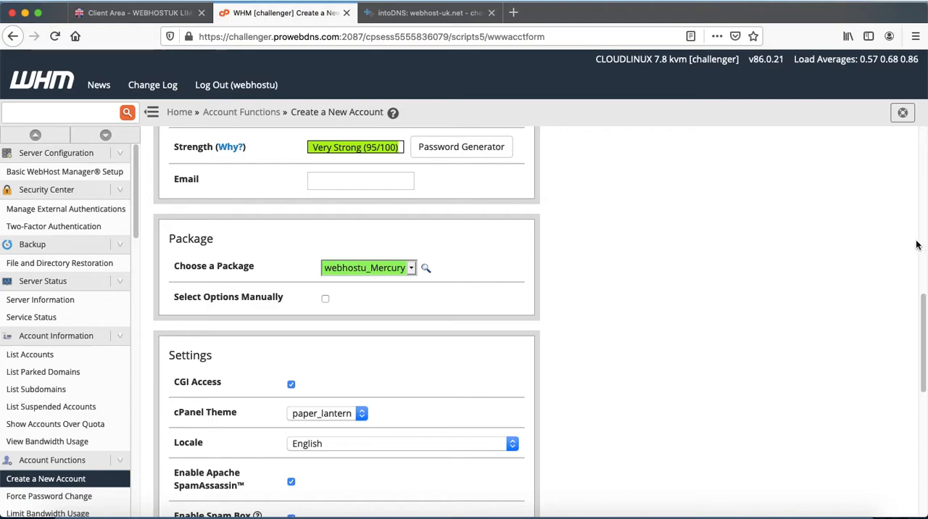
Check the nameservers listed in the DNS settings and create the johnydemo.com account.
drag(922, 310, 921, 431)
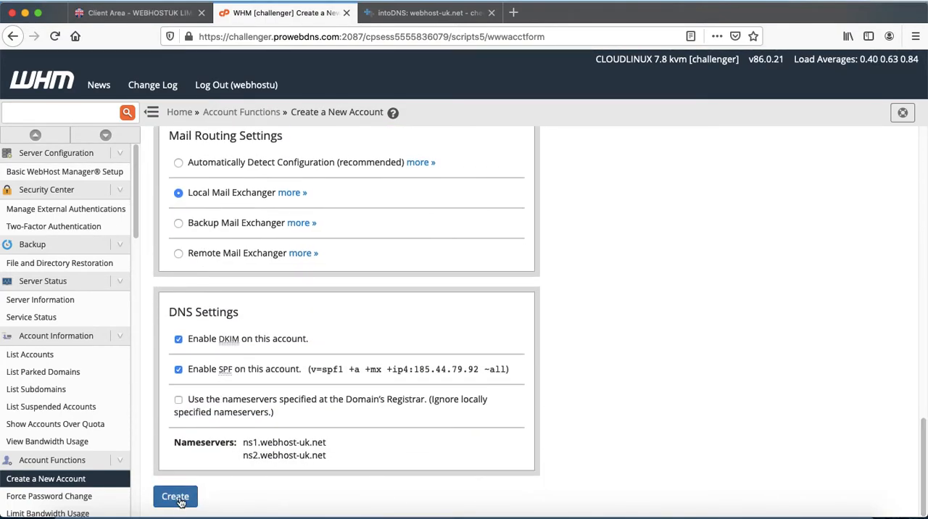
double_click(248, 442)
drag(300, 450, 352, 467)
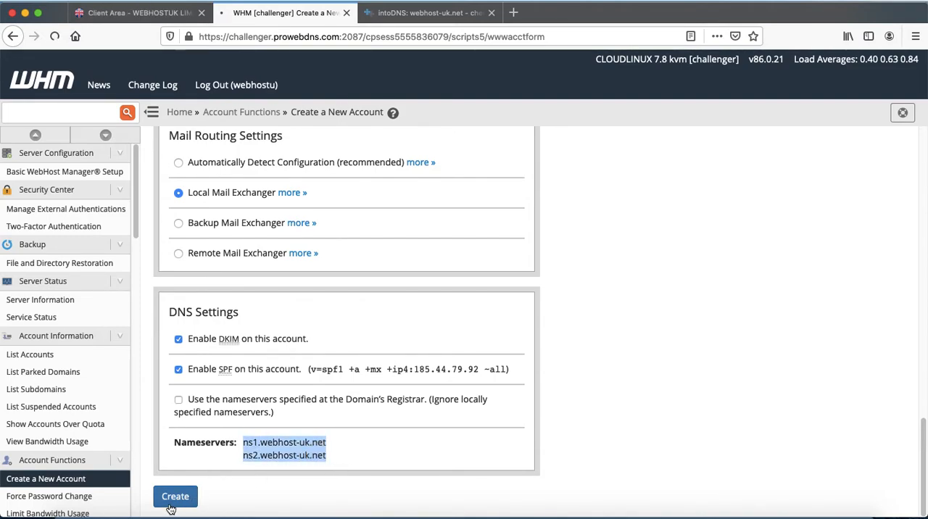
click(171, 506)
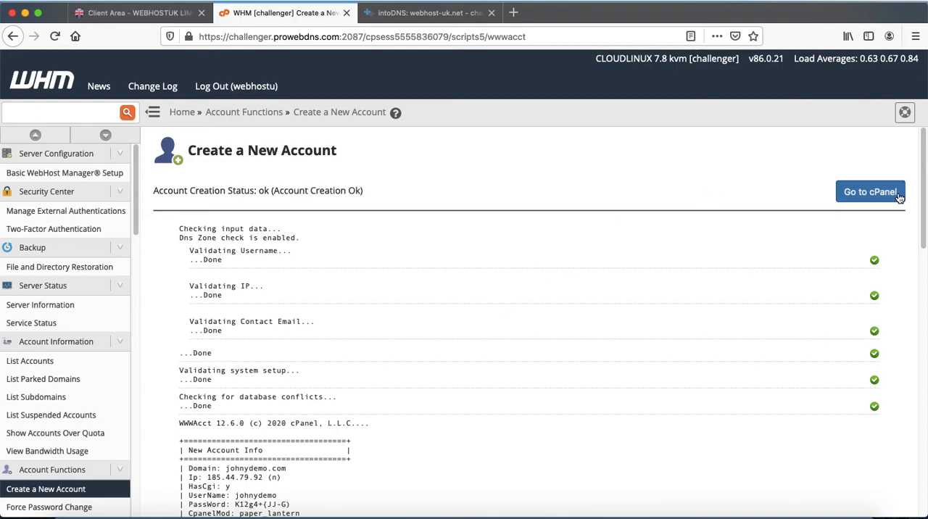
Review the new account's details in the creation log and open johnydemo.com's cPanel from the accounts list.
drag(922, 161, 921, 241)
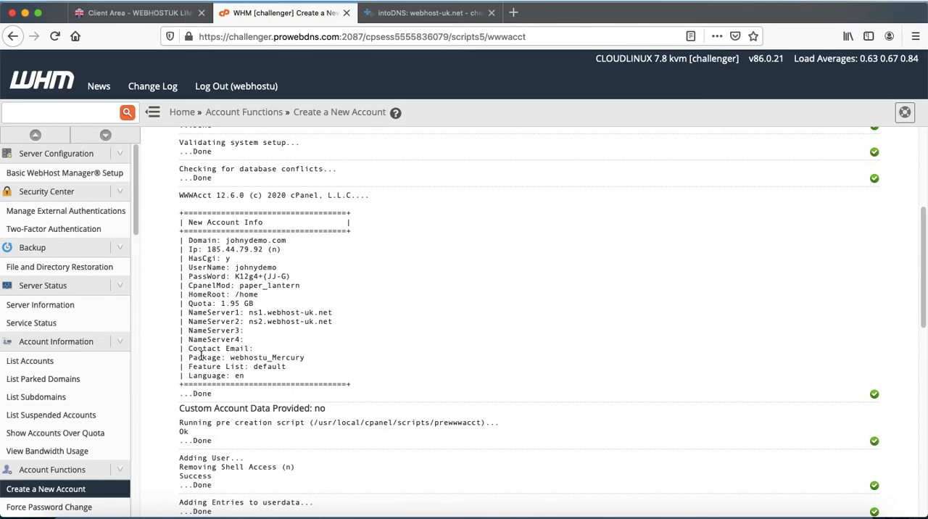
click(46, 364)
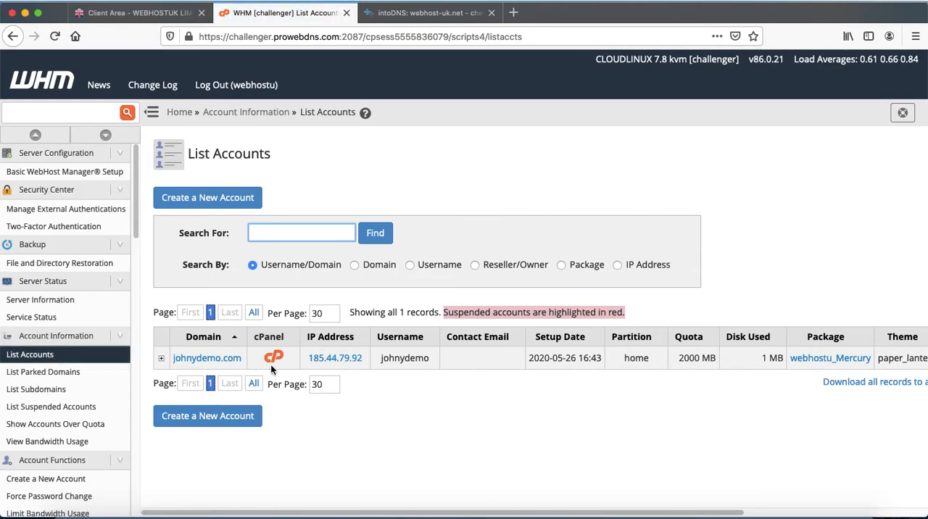
click(274, 360)
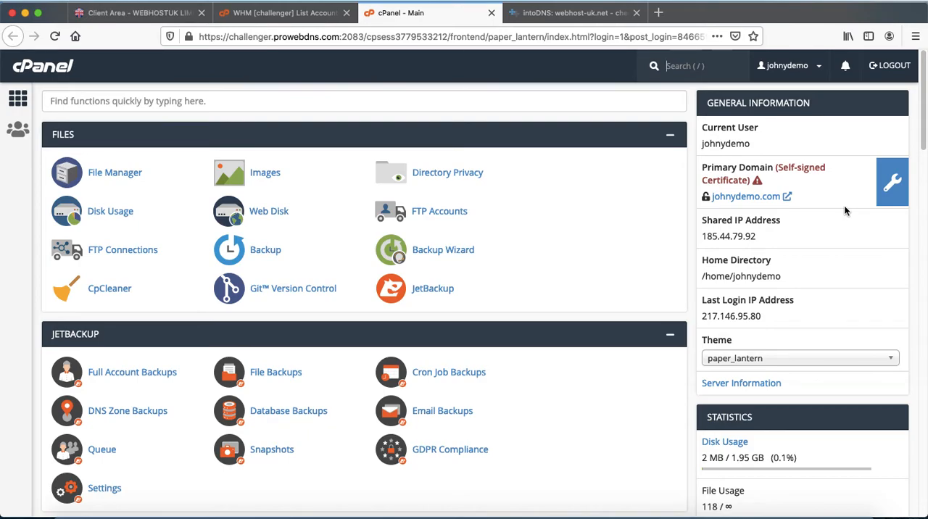
Switch back to WHM, search its functions for "tem", and open the Web Template Editor.
click(292, 14)
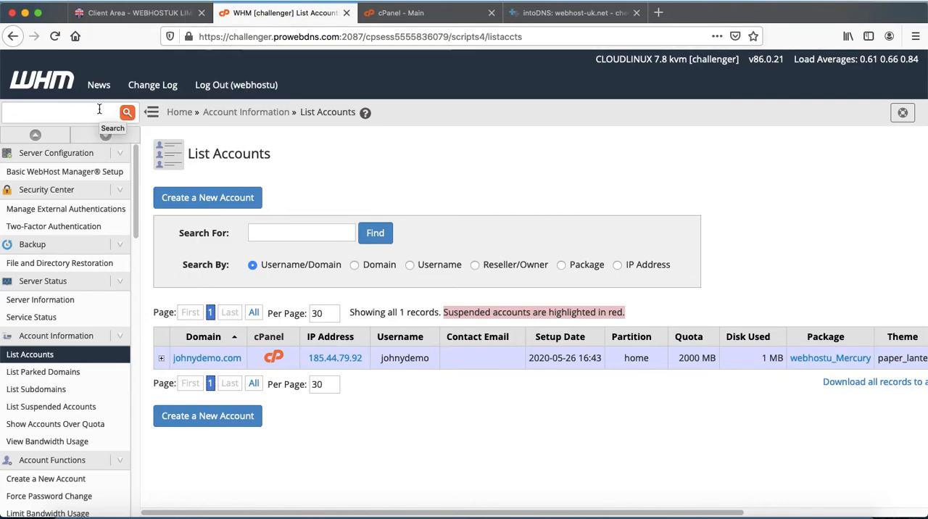
drag(135, 163, 157, 272)
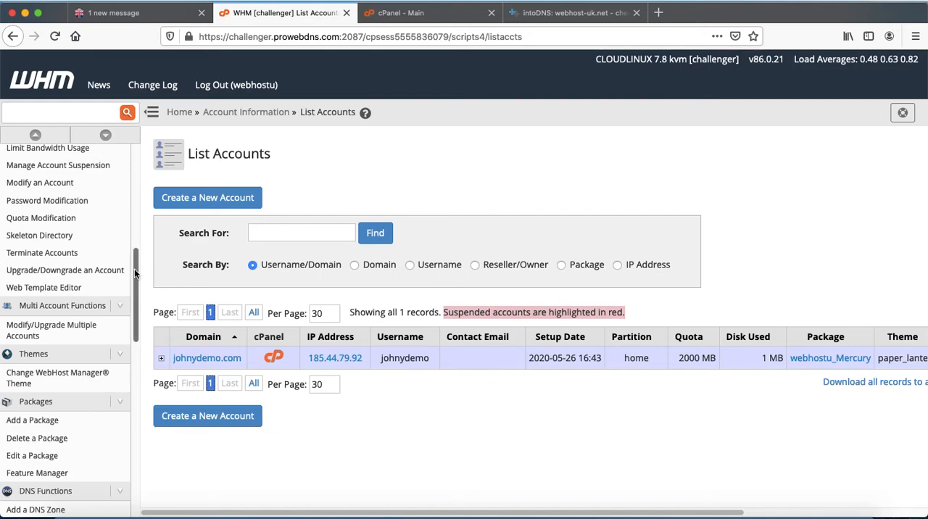
drag(133, 268, 137, 305)
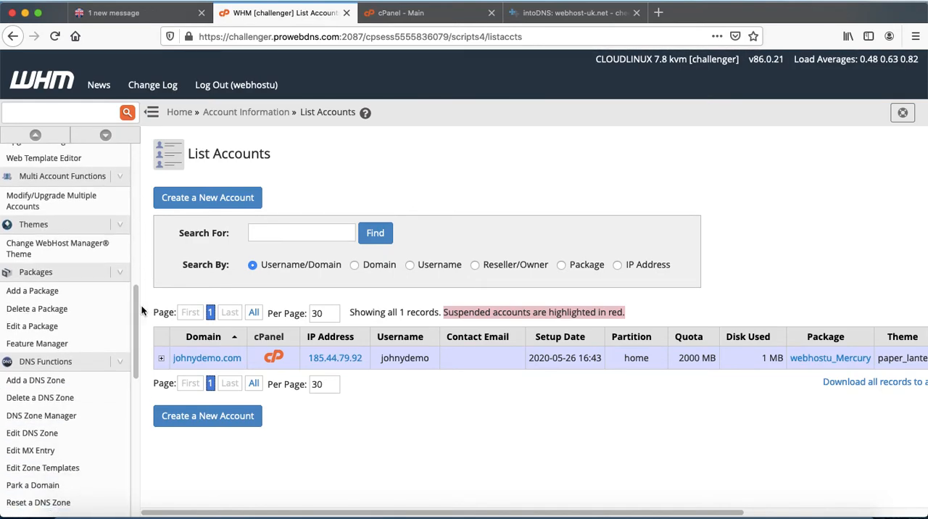
click(61, 114)
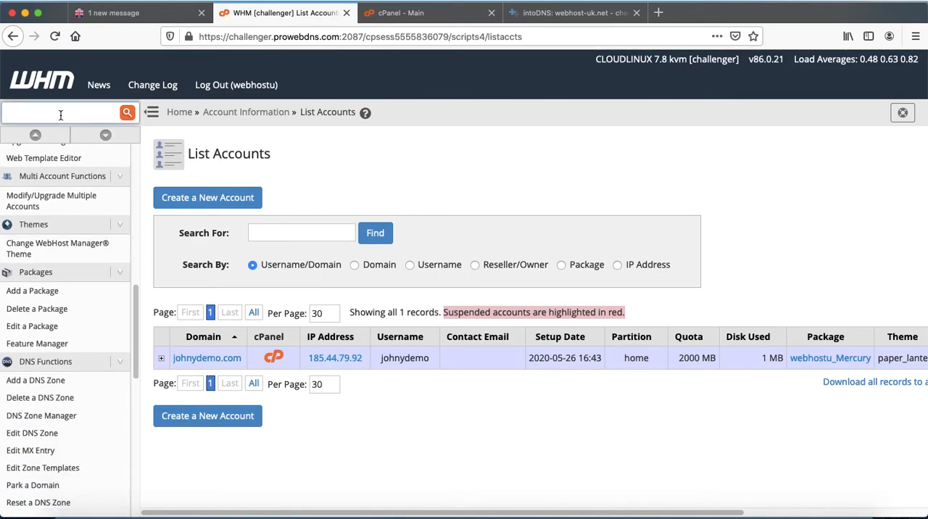
text(tem)
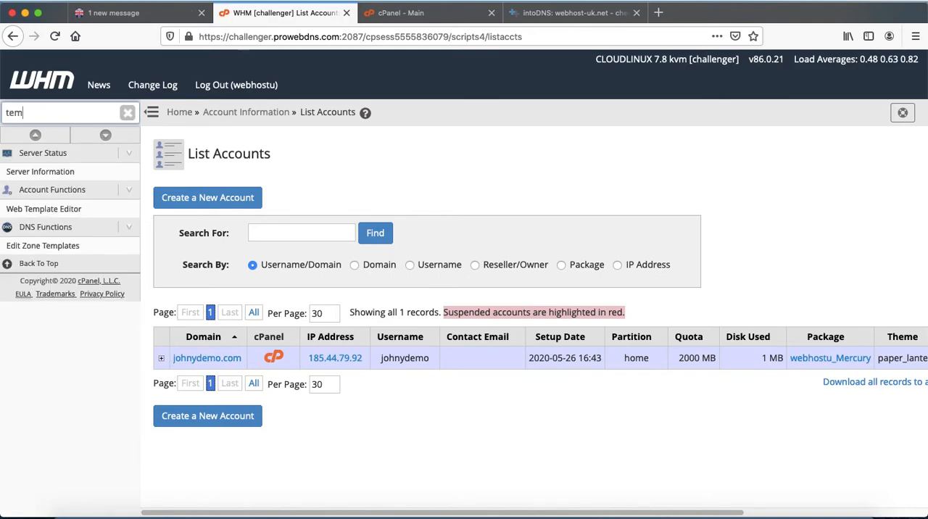
click(42, 212)
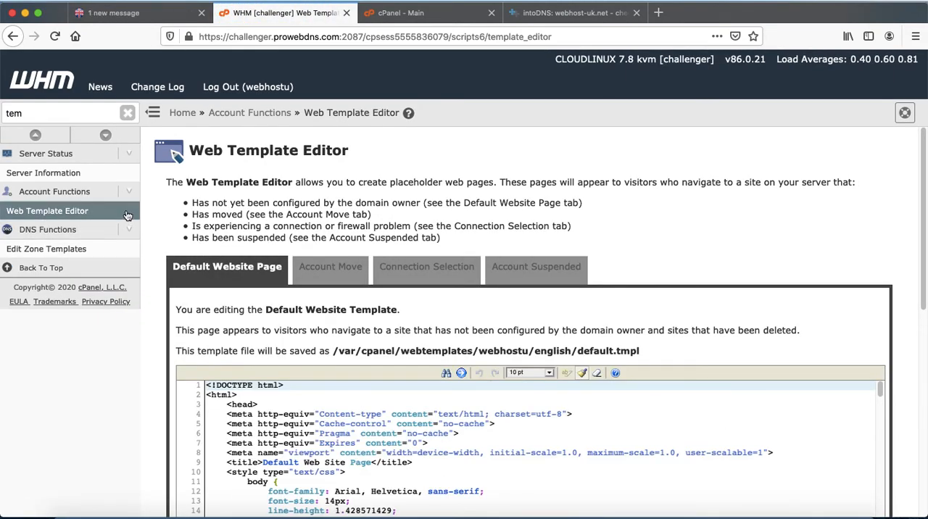
Search the WHM functions for "them" and open the Change WebHost Manager Theme page.
click(70, 117)
text(them)
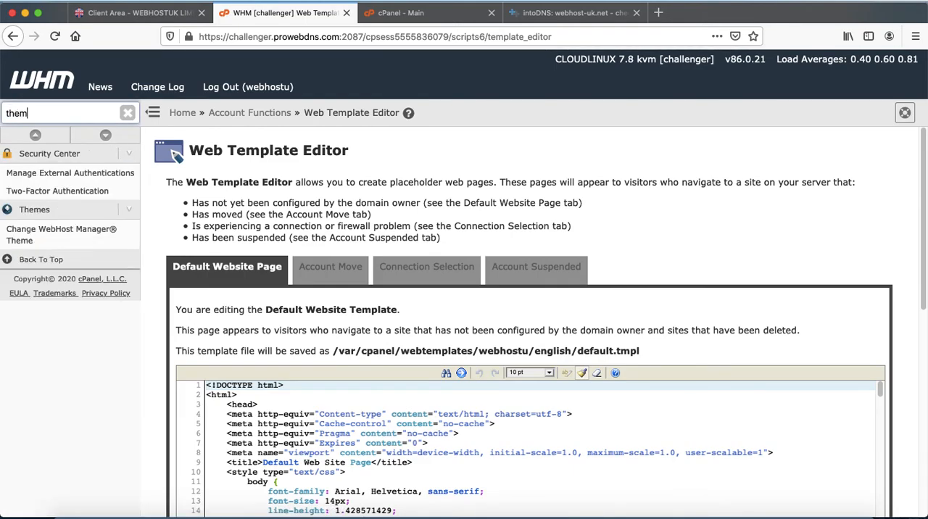
click(24, 183)
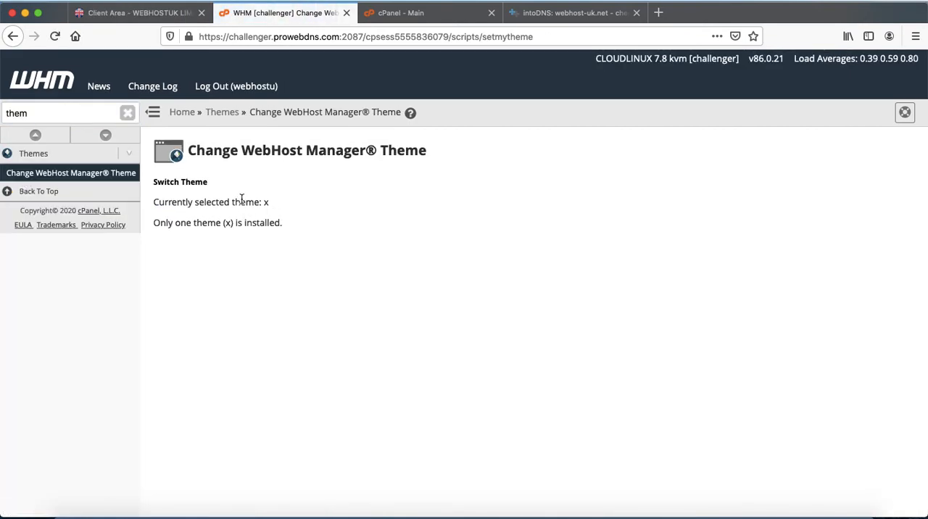
Clear the function search, look through the DNS, email, cPanel and SSL/TLS functions, and open Manage API Tokens.
click(128, 113)
drag(137, 155, 151, 260)
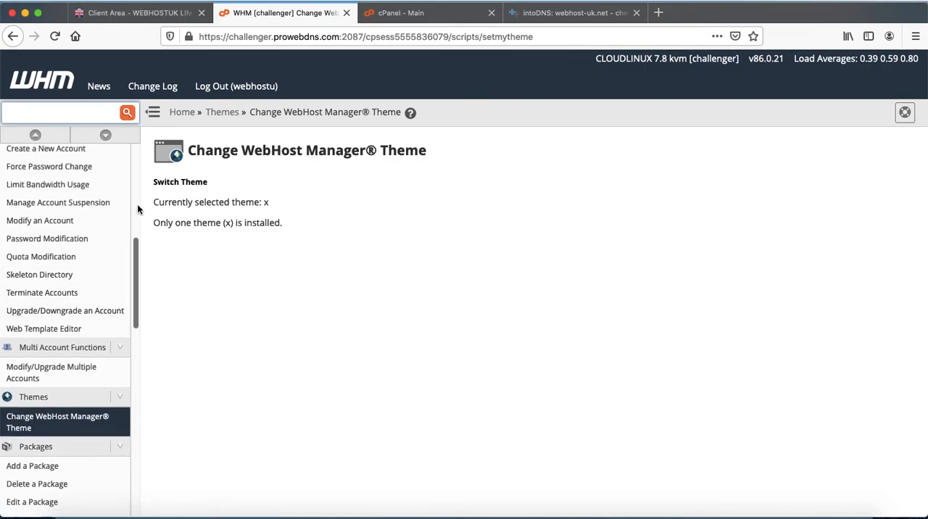
drag(133, 273, 138, 348)
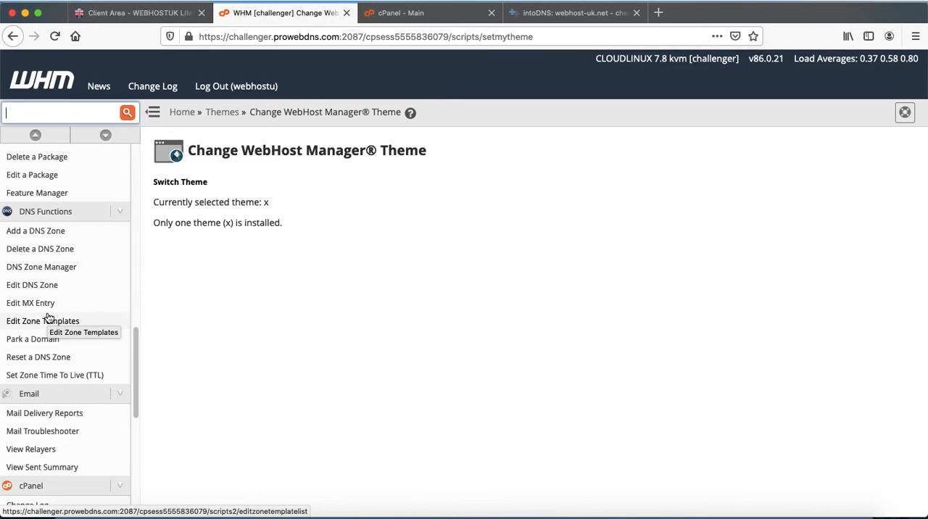
drag(137, 369, 141, 408)
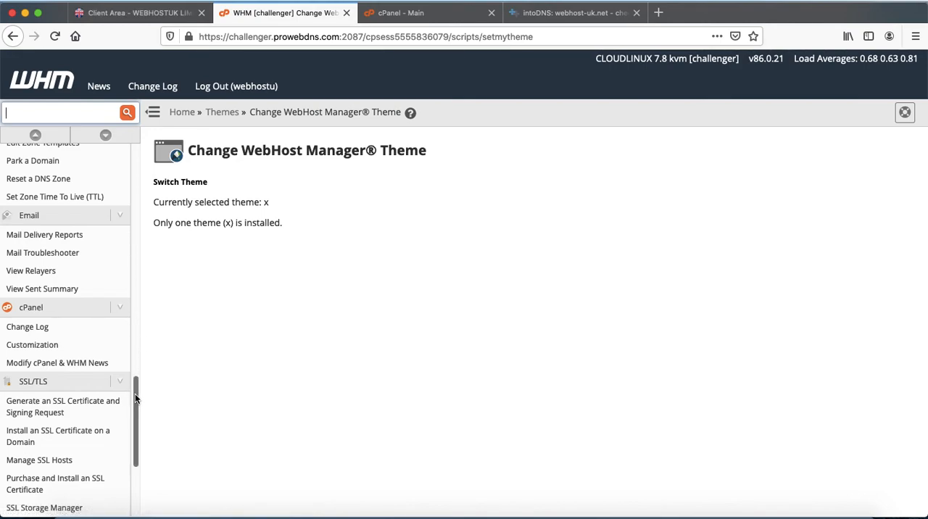
drag(137, 401, 146, 474)
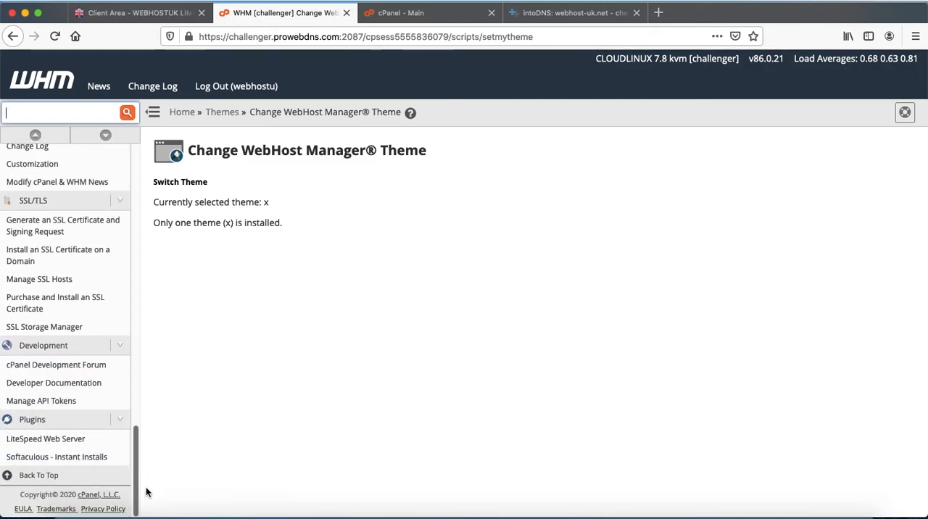
click(41, 401)
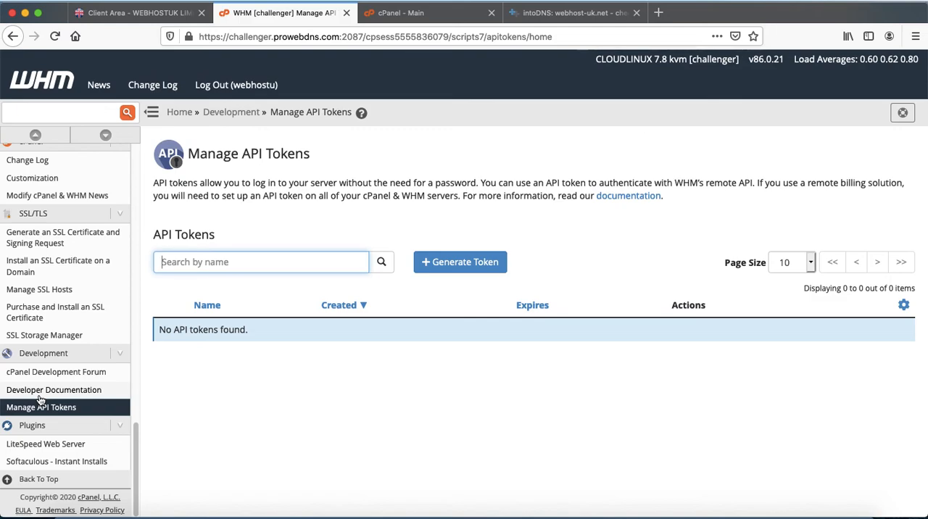
Switch to the WebHost UK client area and open the provider's main website homepage.
drag(137, 444, 114, 129)
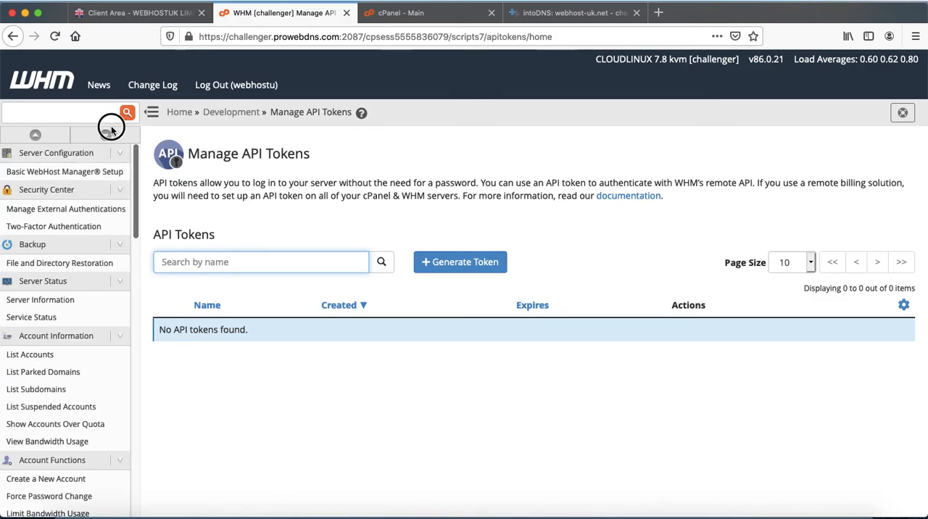
click(134, 20)
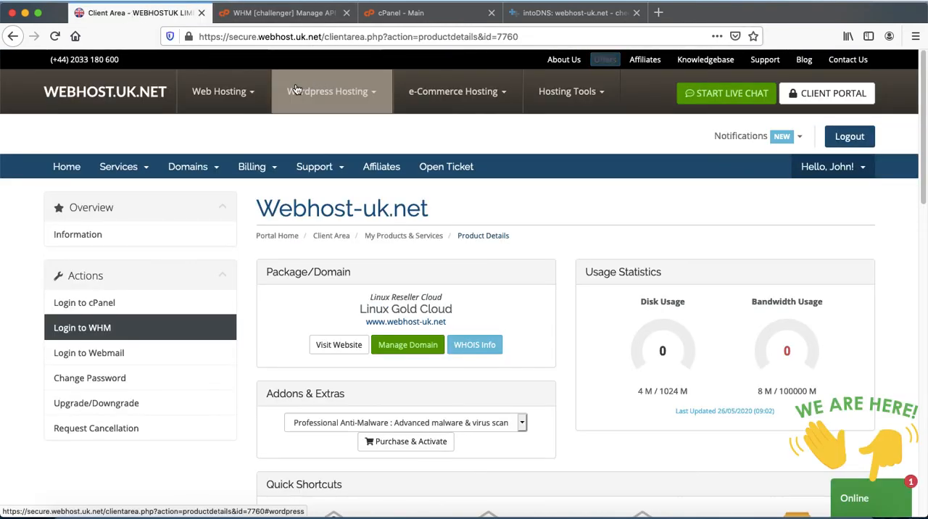
click(119, 91)
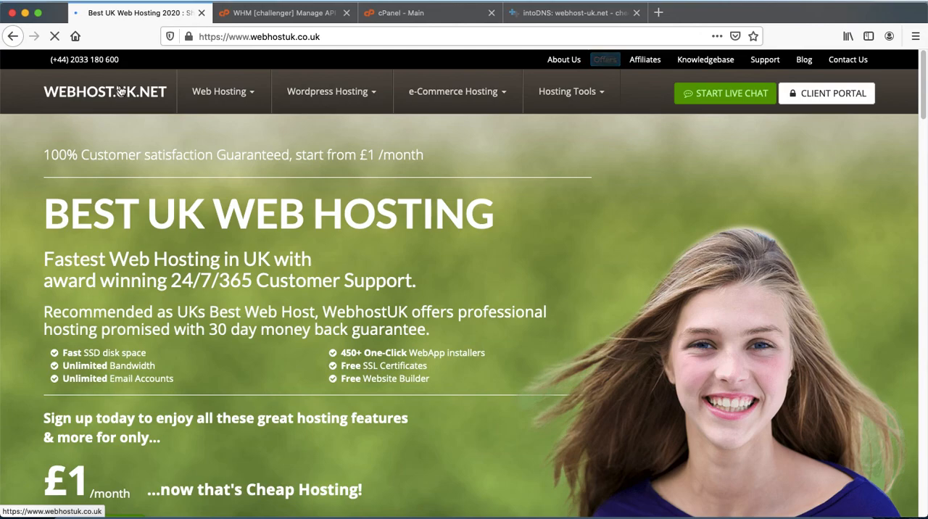